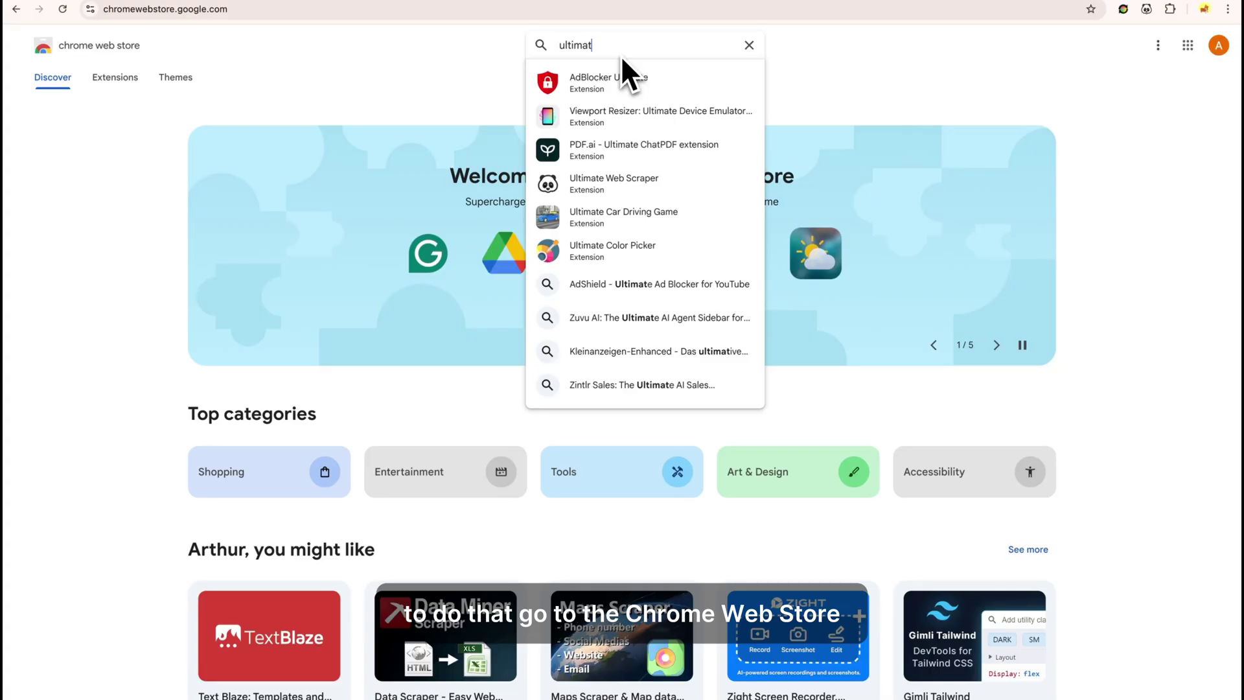
Step: Search the Chrome Web Store for 'ultimate web scraper' and add the extension to Chrome
type("e web scraper")
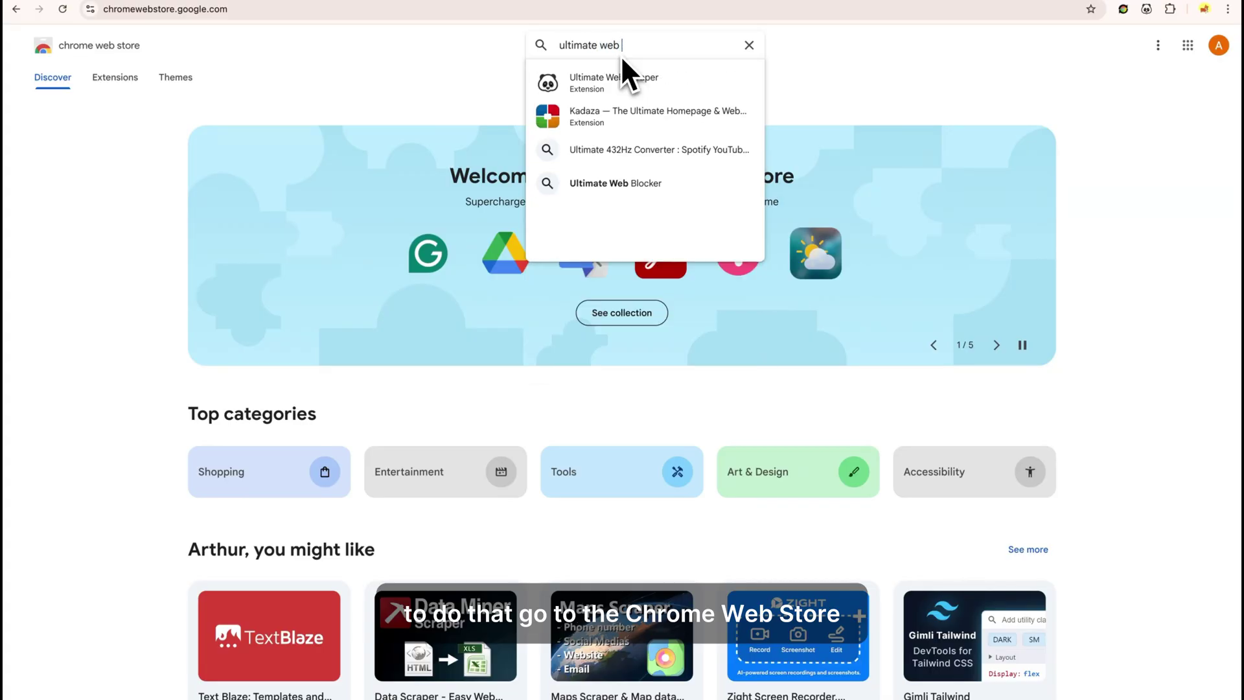
left_click(621, 58)
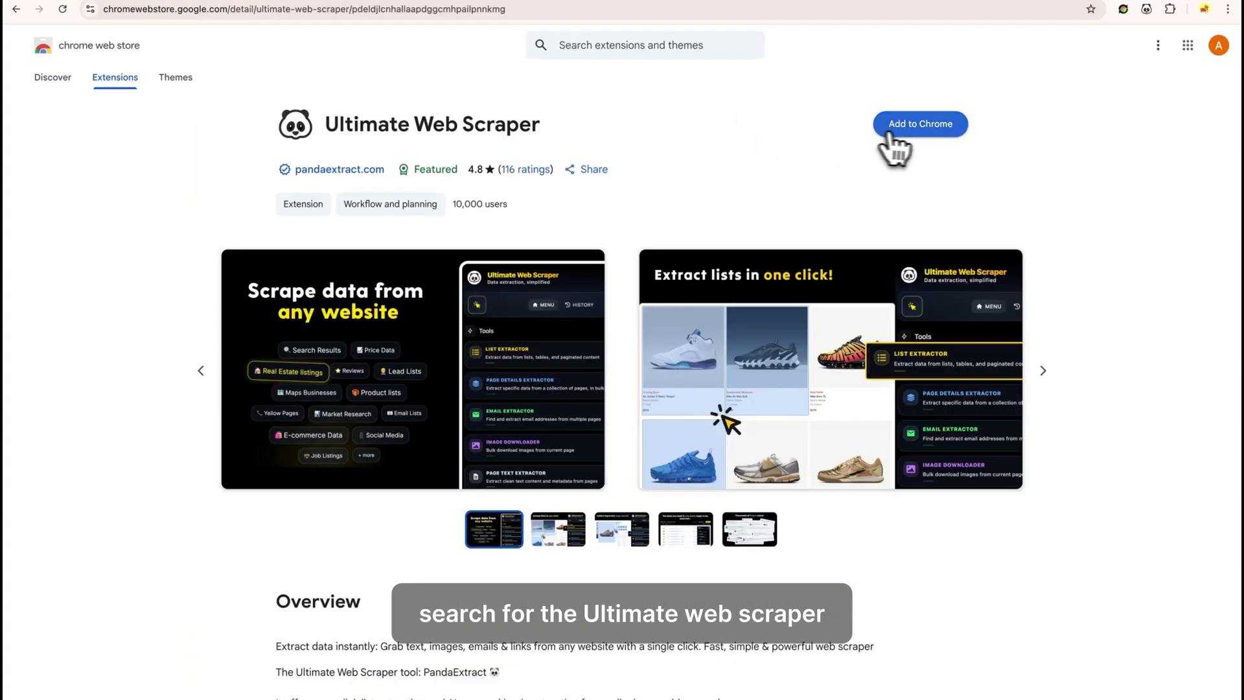
left_click(906, 128)
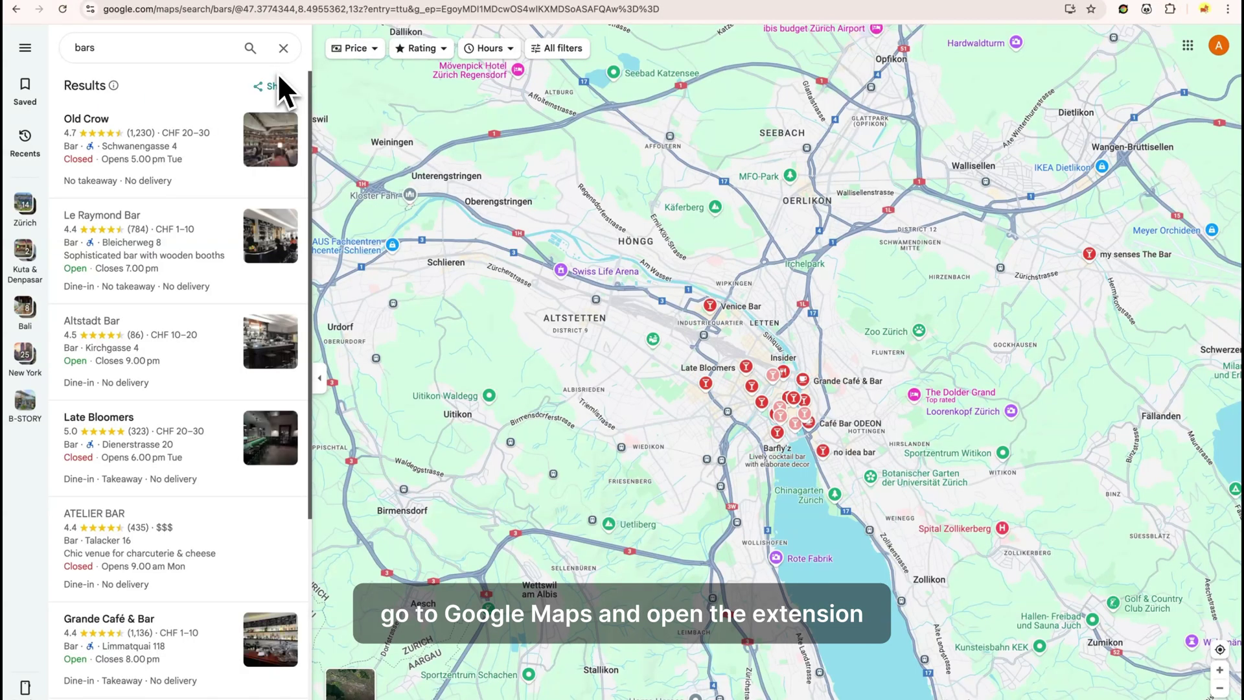
Step: Center Google Maps on Zürich, search 'bars', and open the Ultimate Web Scraper side panel
left_click(1143, 13)
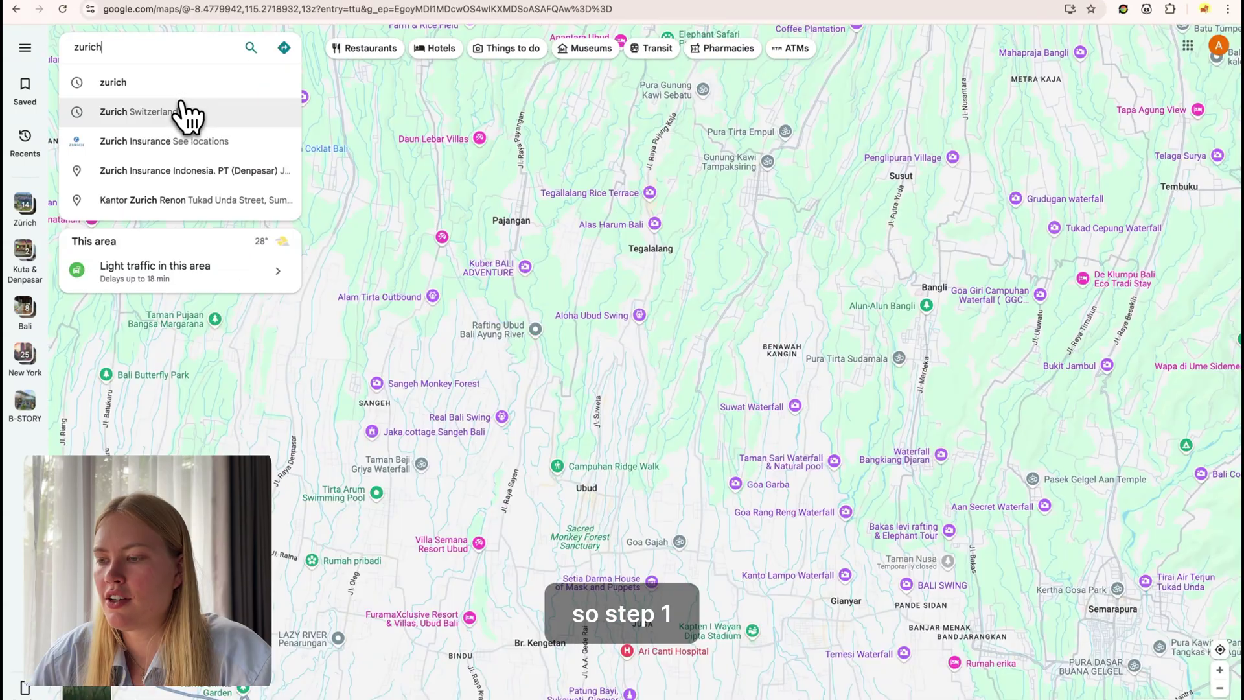
left_click(180, 115)
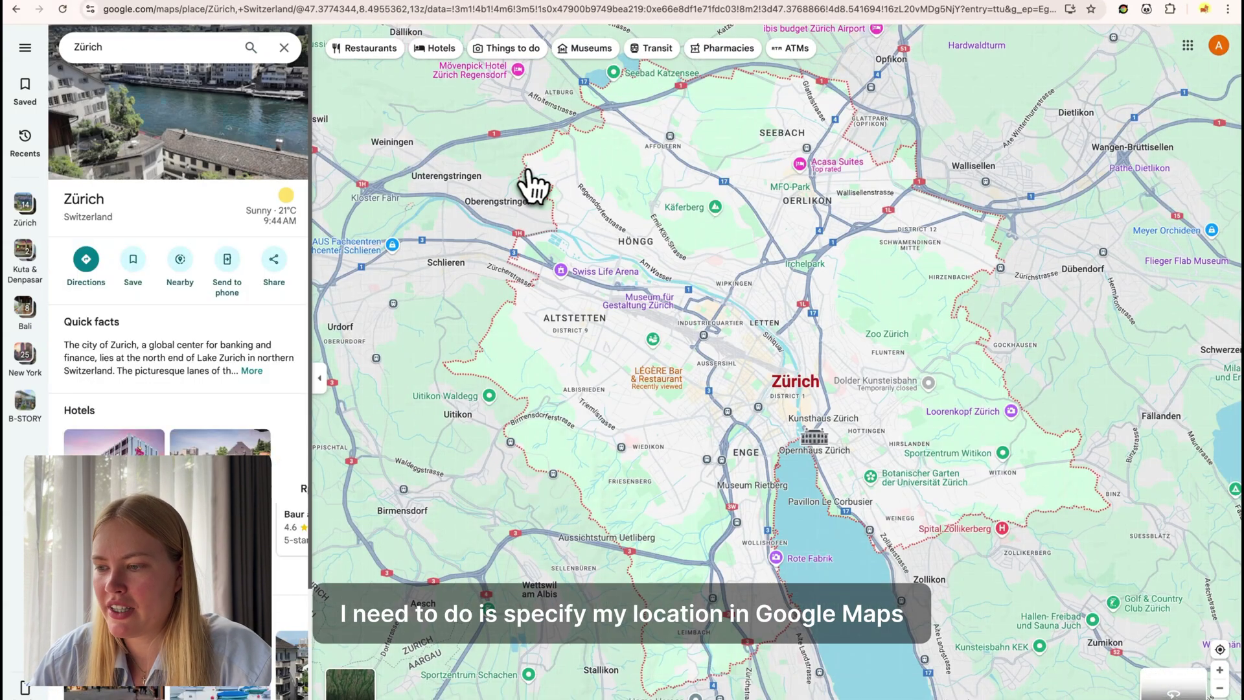
left_click(282, 55)
type("bars")
left_click(280, 81)
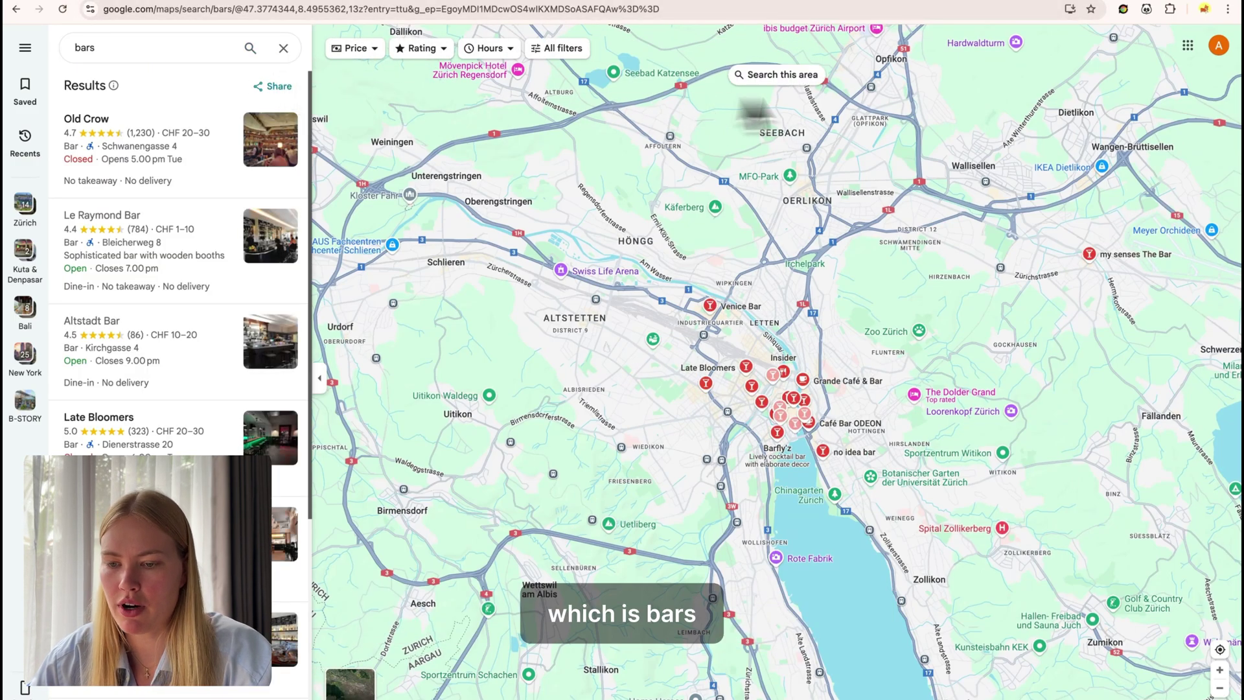
left_click(1147, 9)
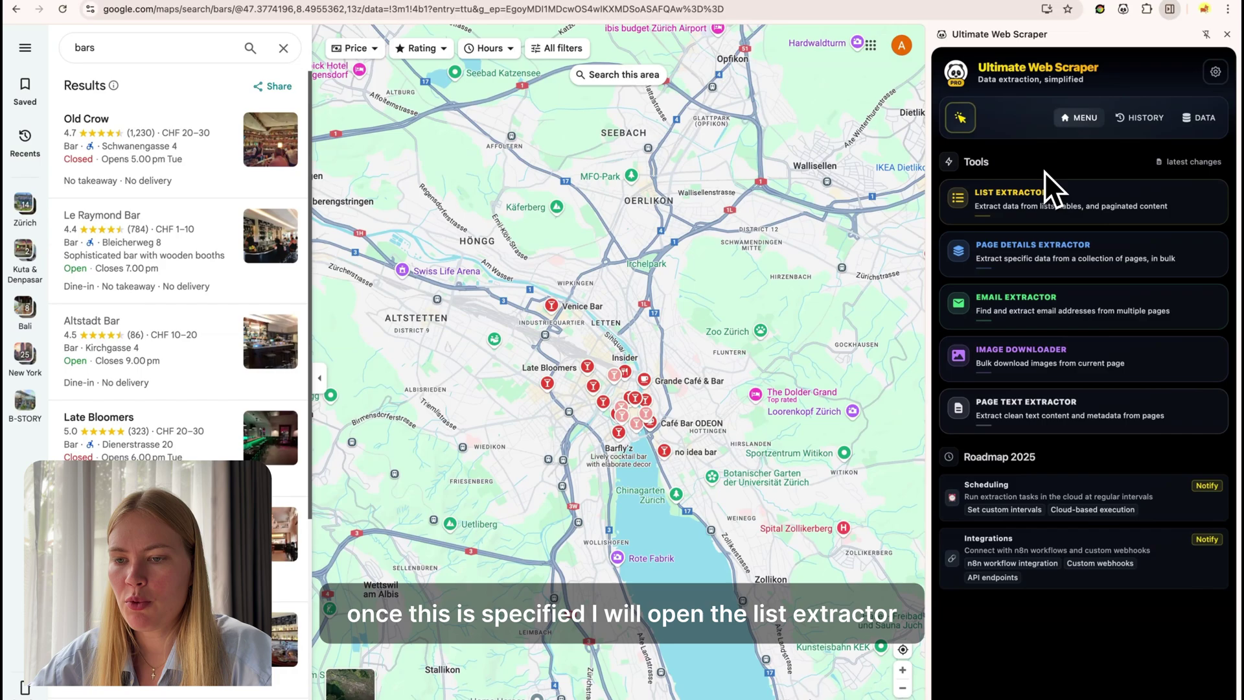
Step: Select the Maps bar results list in List Extractor, giving 18 items with auto-scroll on
left_click(1042, 215)
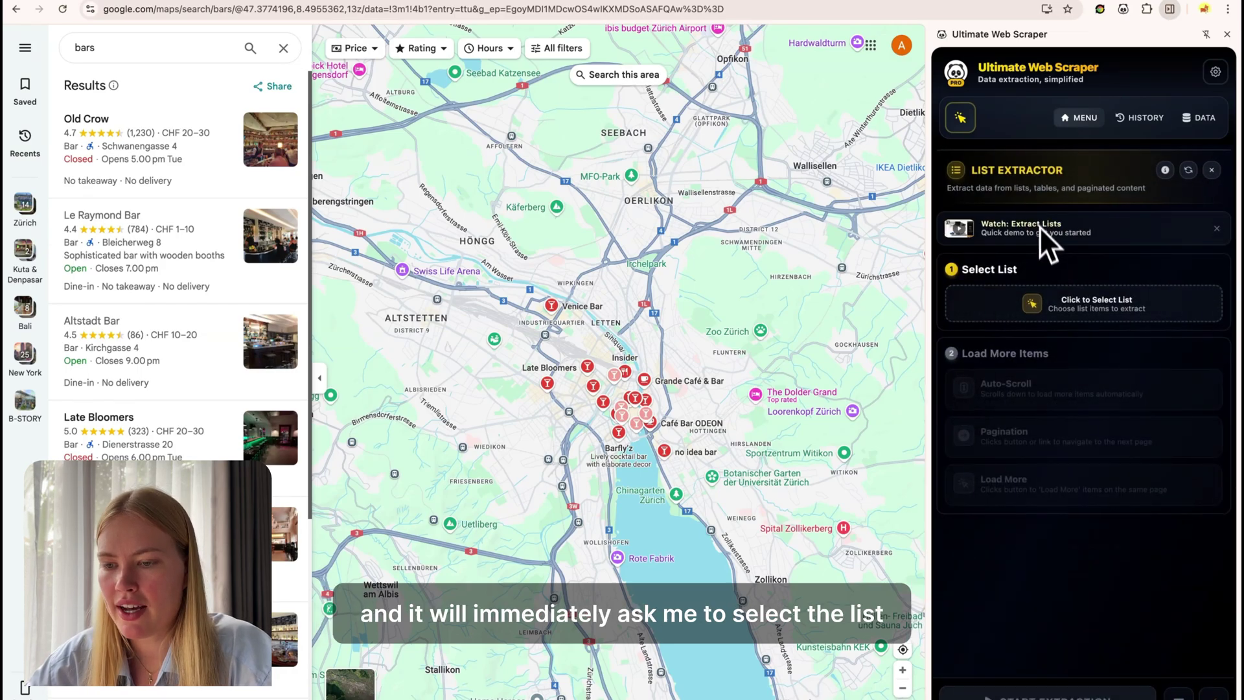
left_click(1039, 305)
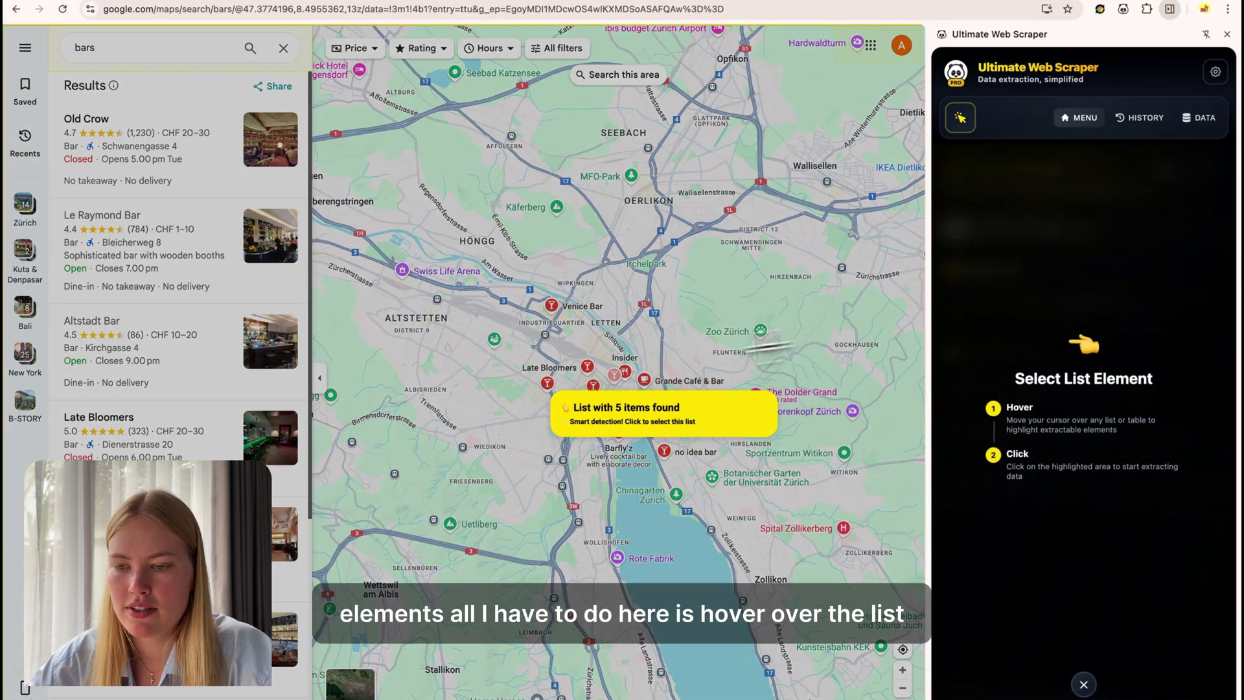
mouse_move(259, 418)
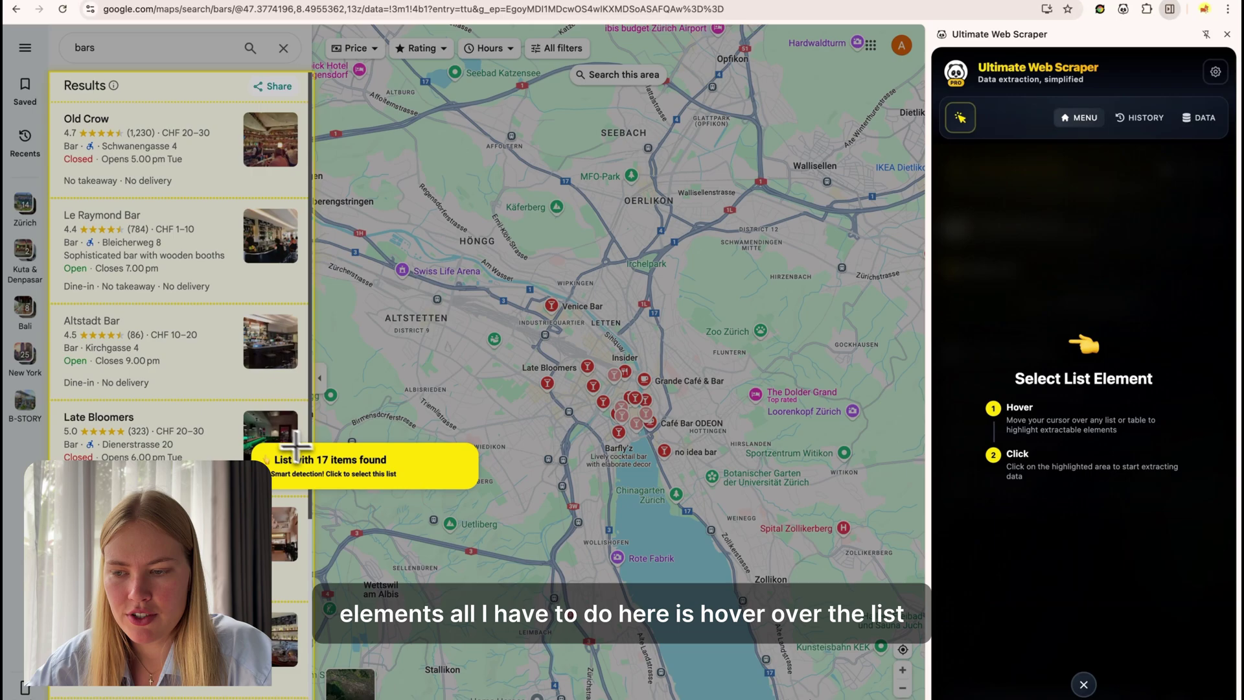
left_click(232, 422)
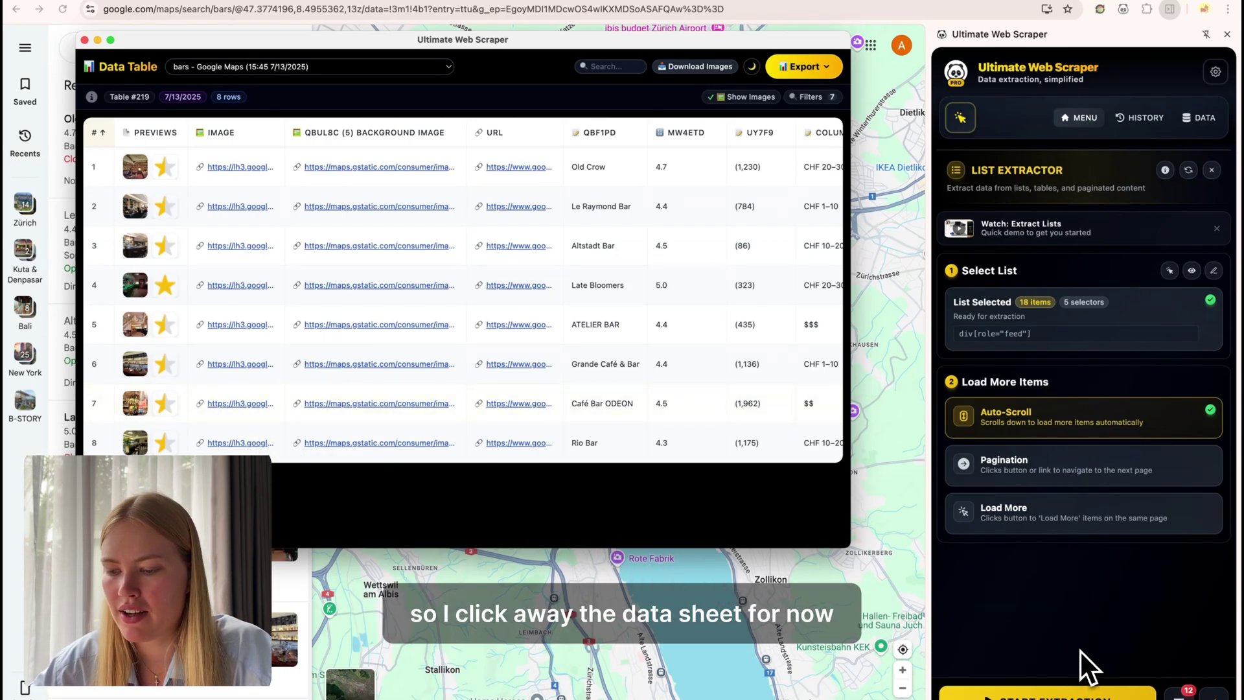
Step: Close the preview table and run the auto-scroll extraction of the full bar list
key("Escape")
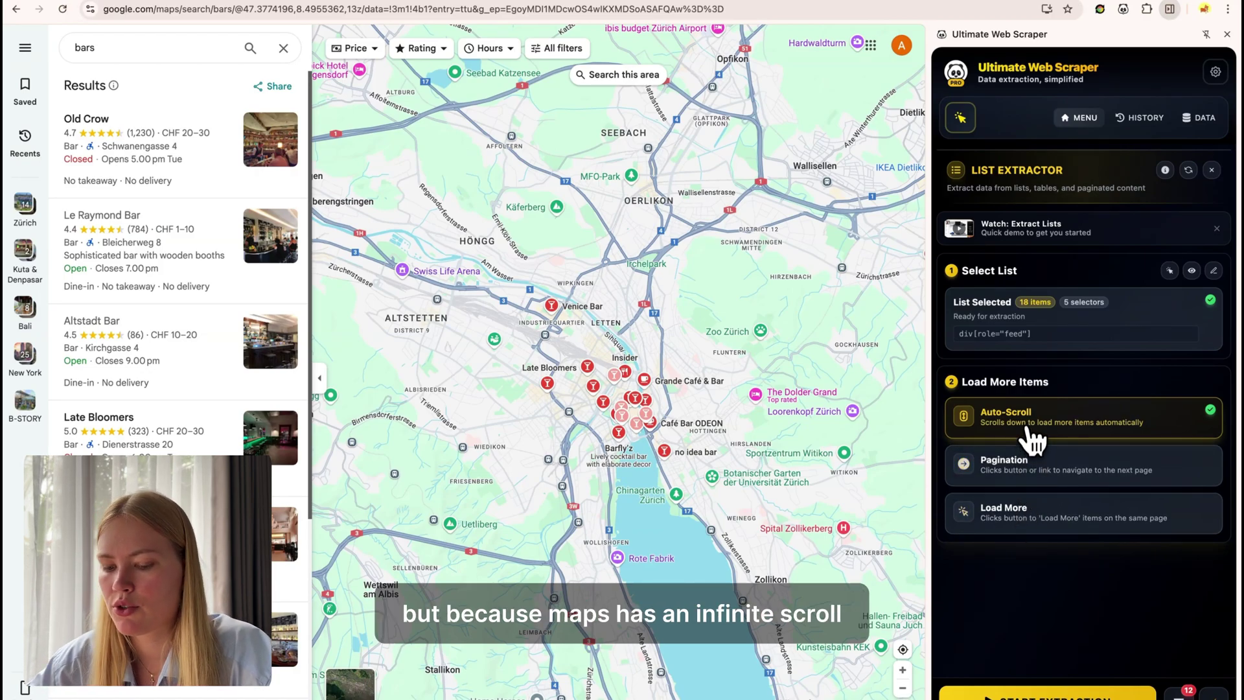
left_click(1004, 694)
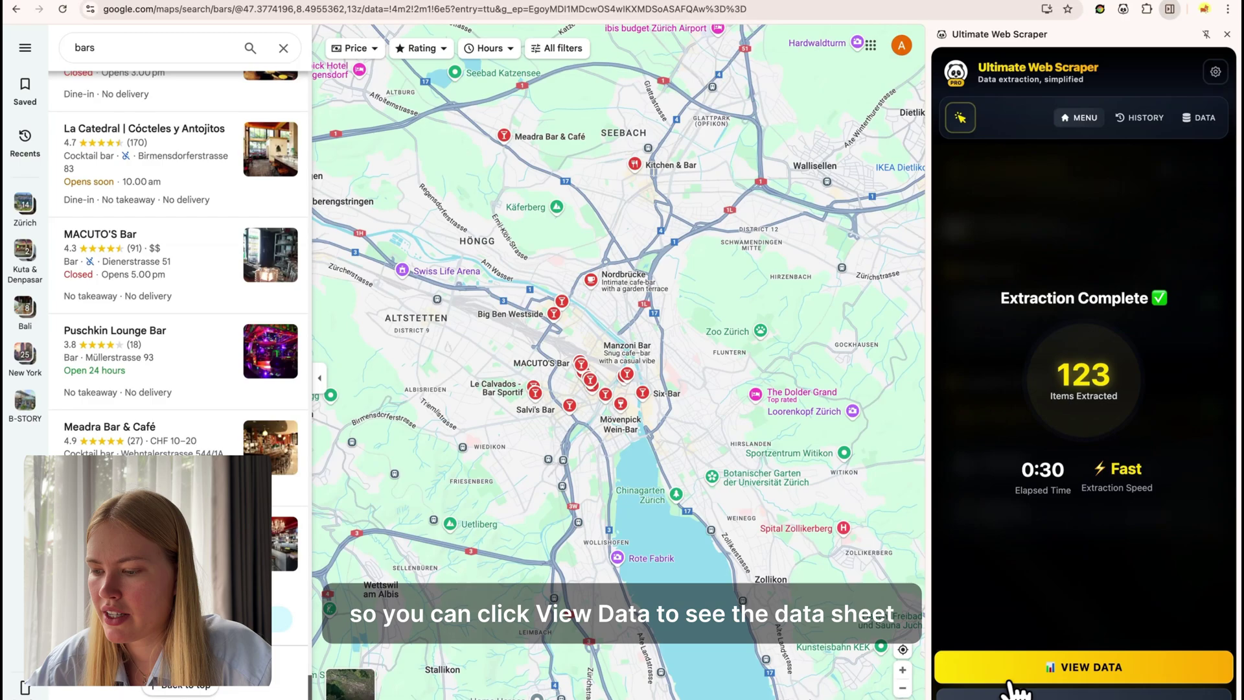
Step: View the extracted 119-row bars table full screen and scroll through its rows
left_click(1020, 682)
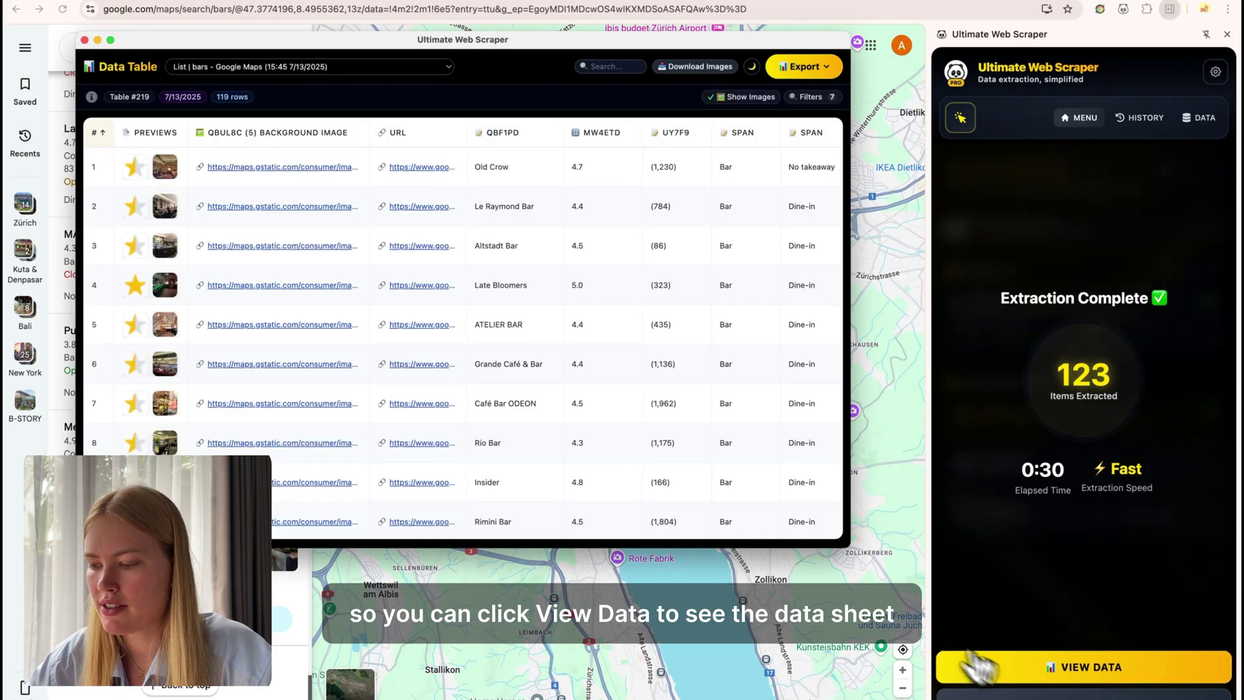
left_click(110, 39)
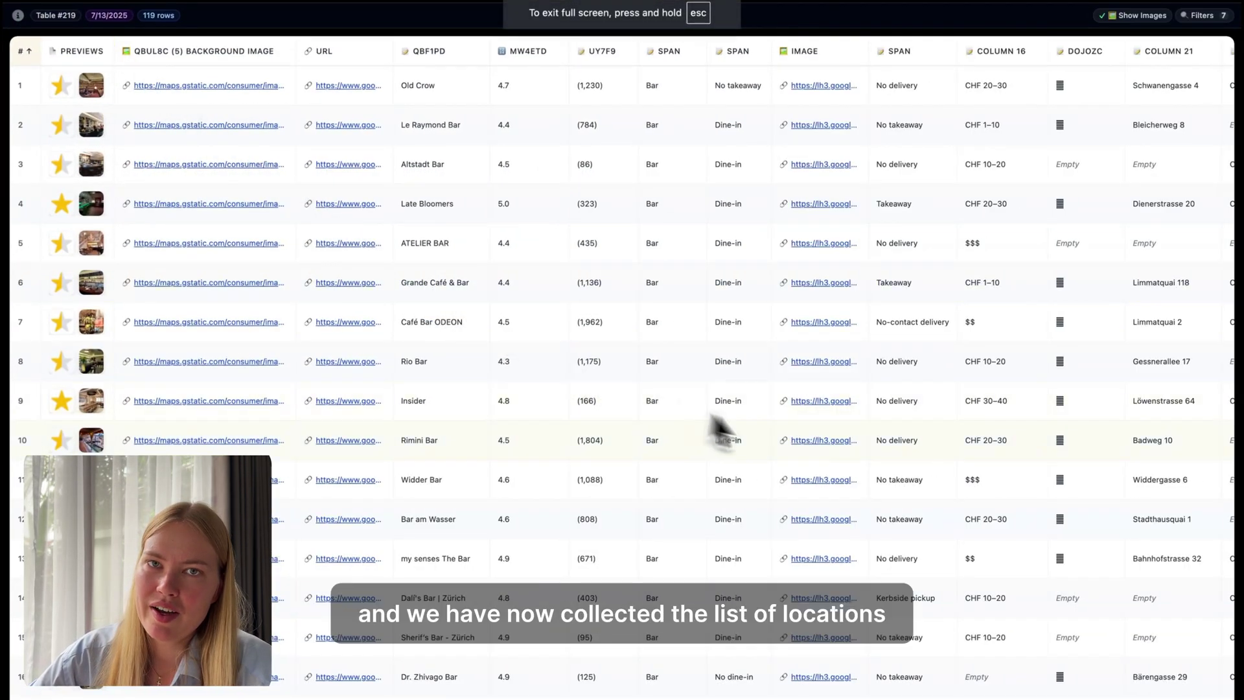
scroll(1158, 532, "down", 5)
scroll(1157, 532, "down", 6)
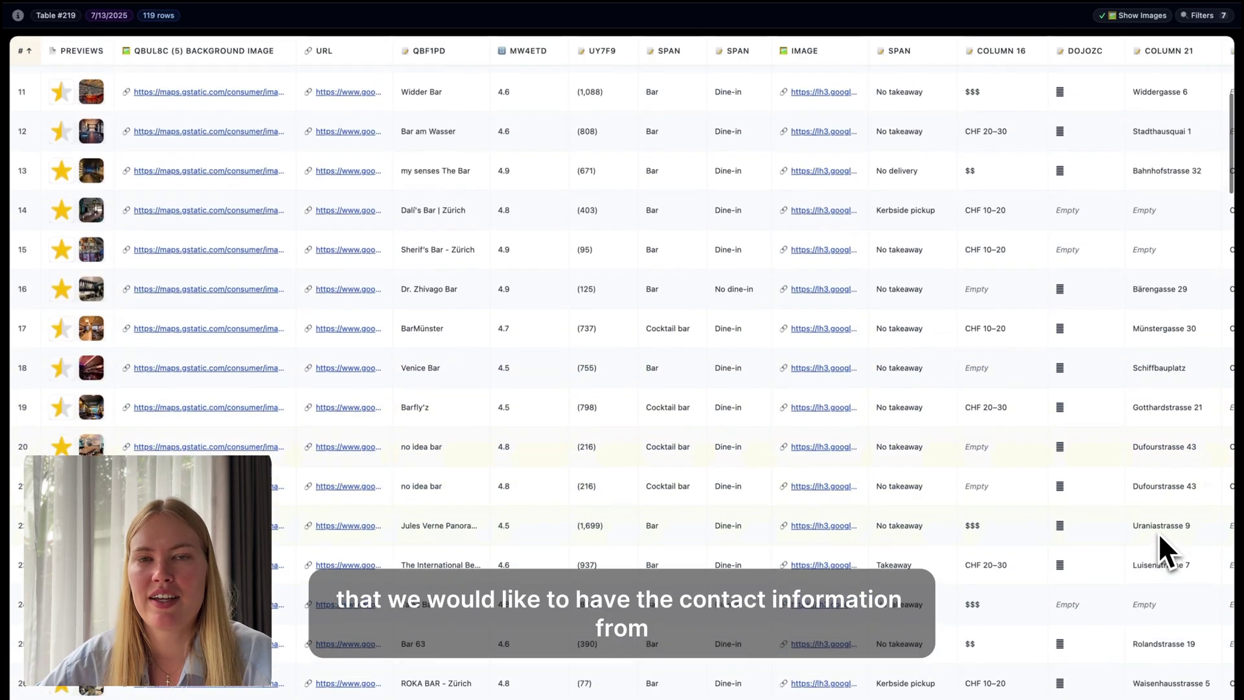
scroll(1157, 542, "down", 4)
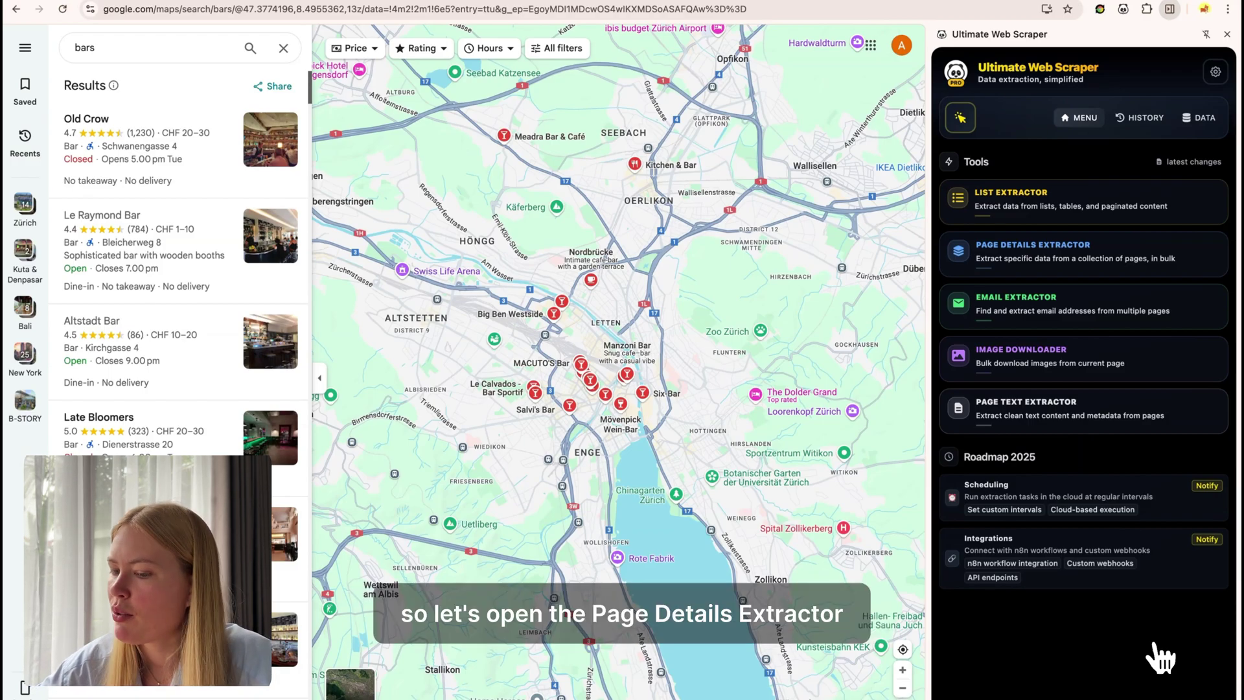
Step: Feed the Page Details Extractor the 118 URLs from the 'bars - Google Maps' extraction
left_click(1131, 271)
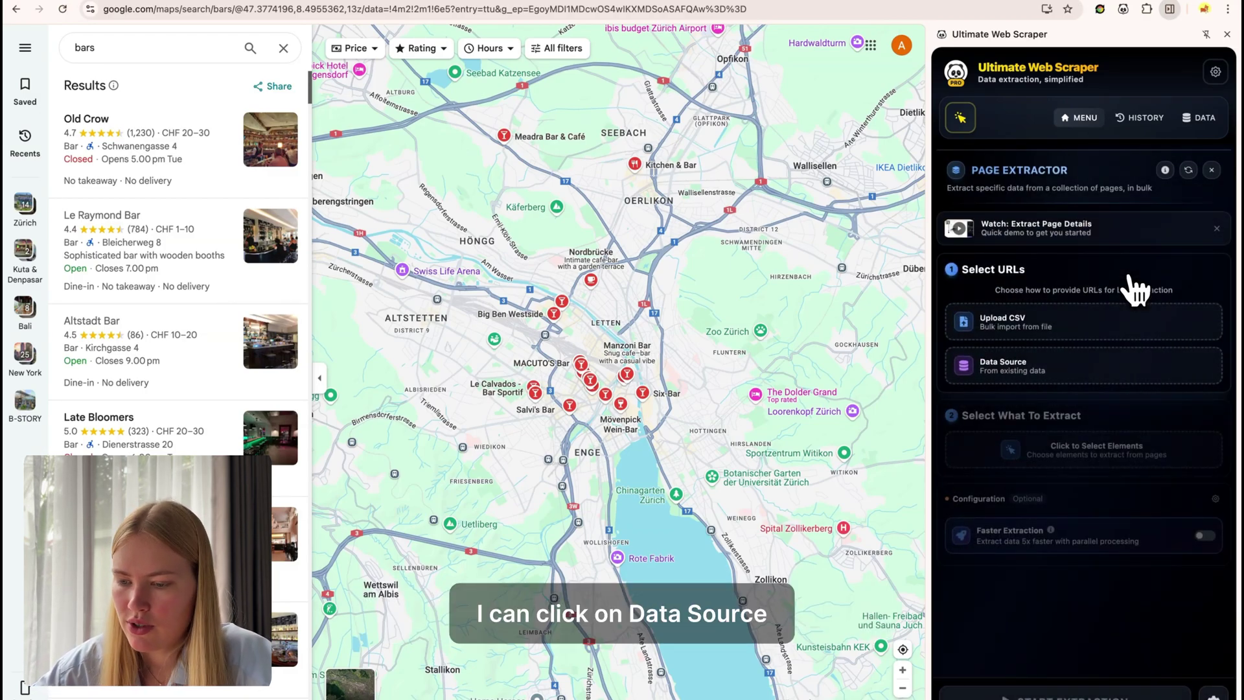
left_click(1095, 379)
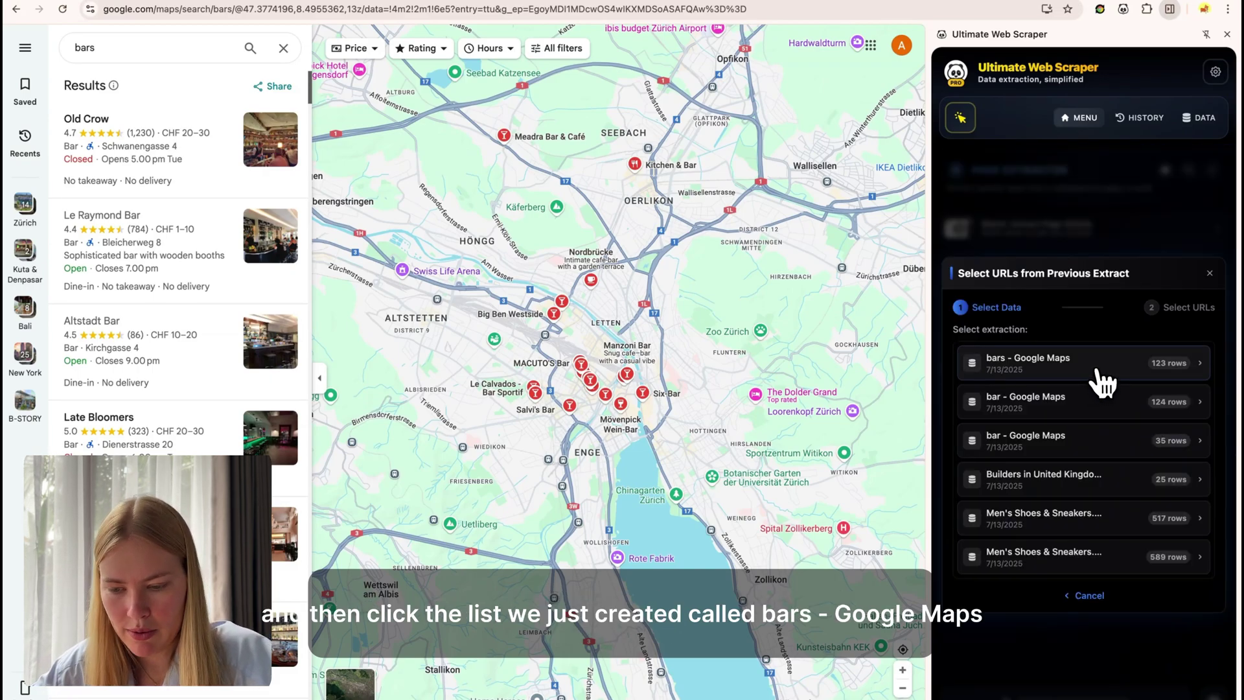
left_click(1102, 382)
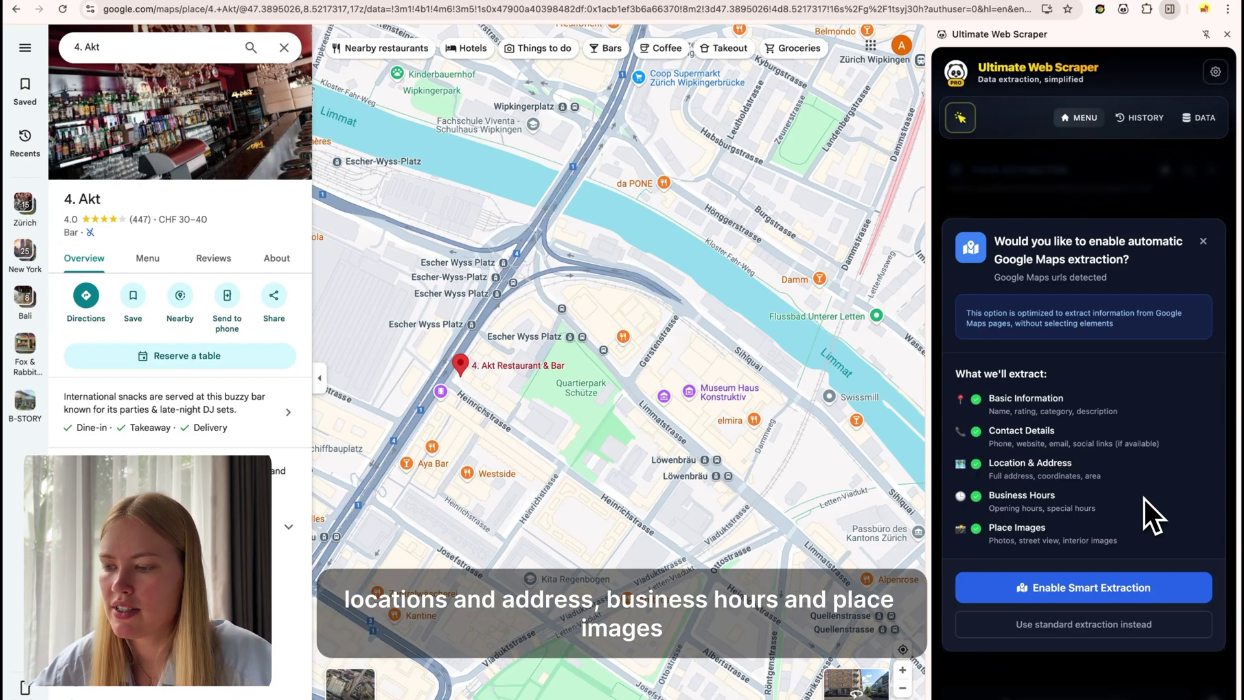
Step: Turn on Google Maps smart extraction and Faster Extraction, then extract details from all 118 bar pages
left_click(1144, 588)
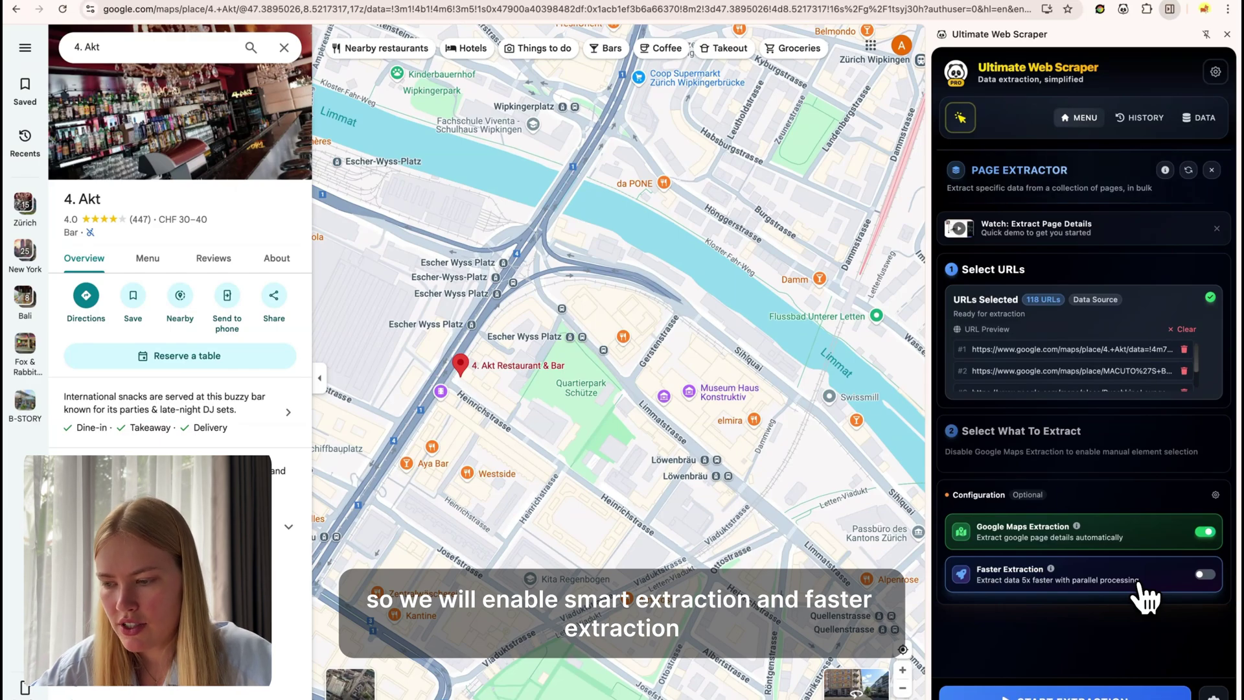
left_click(1205, 574)
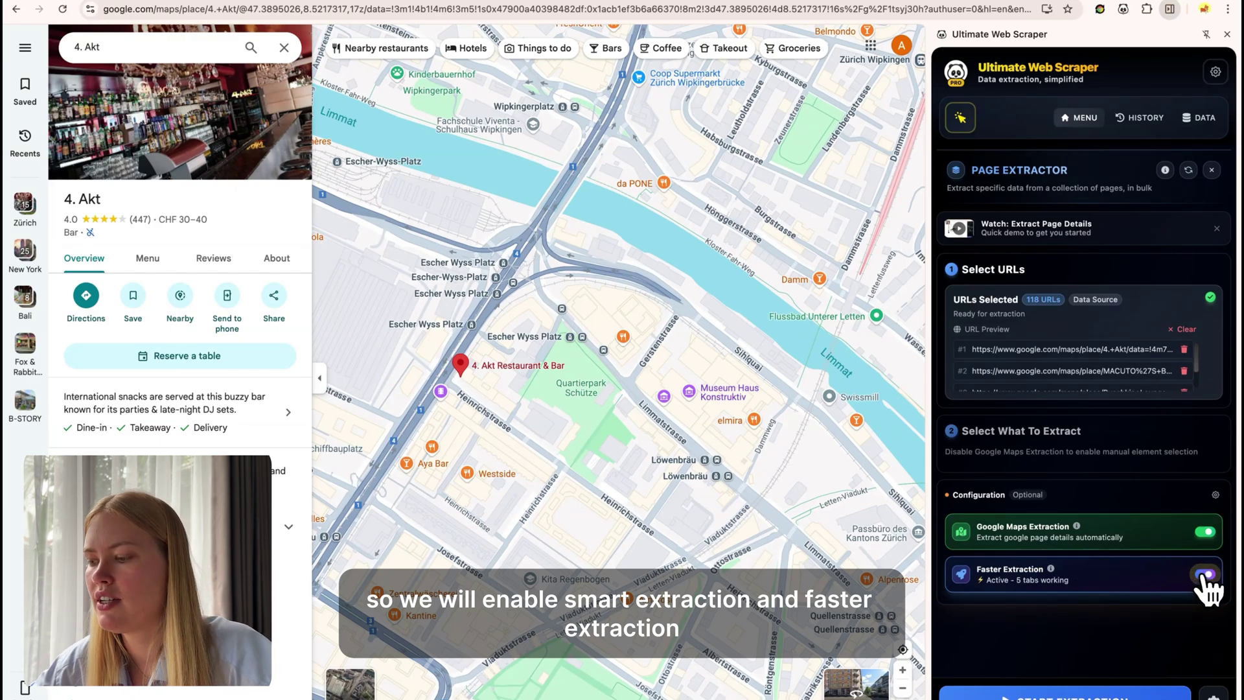
left_click(1120, 696)
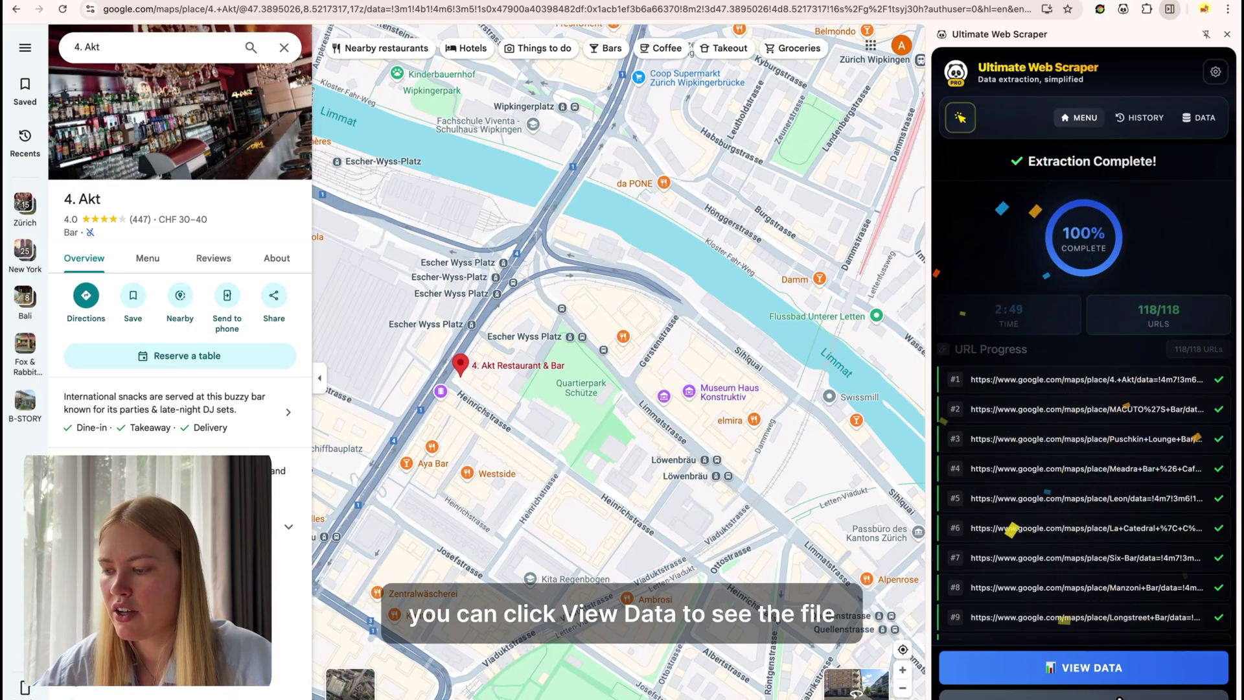
Step: Open the scraped bar details table full screen and scroll through the rows
left_click(1119, 673)
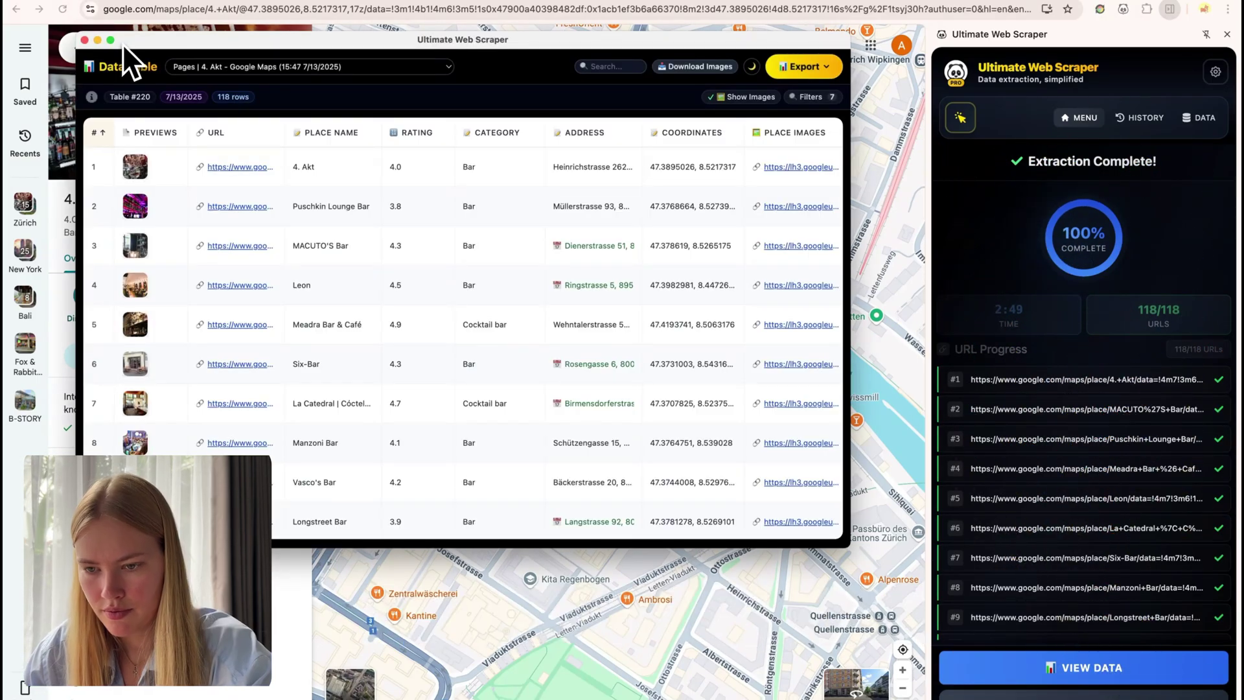
left_click(110, 41)
scroll(1106, 445, "down", 5)
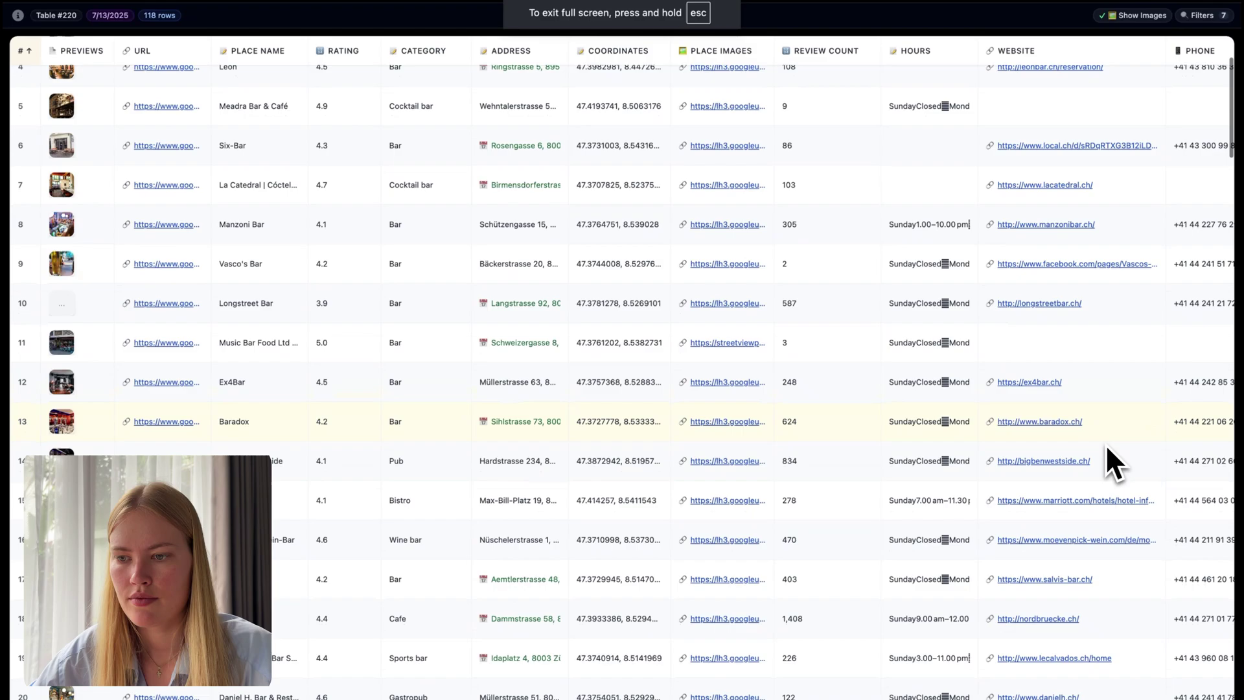
scroll(1106, 444, "down", 5)
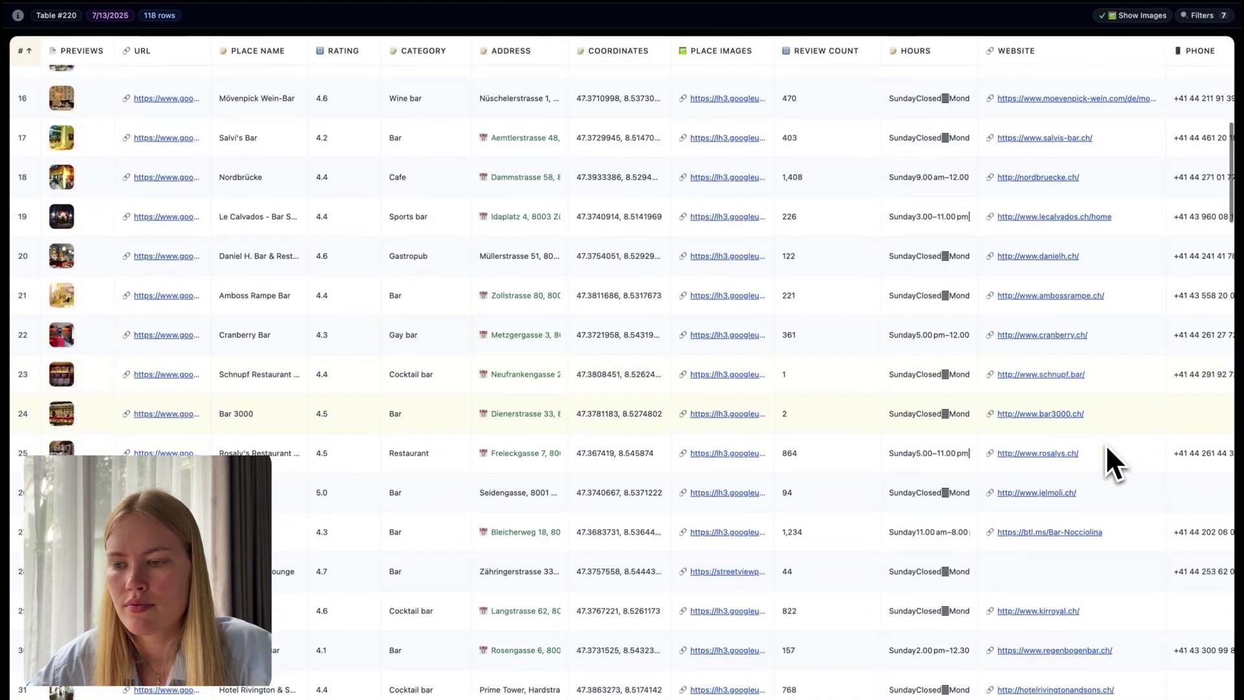
scroll(1106, 444, "down", 3)
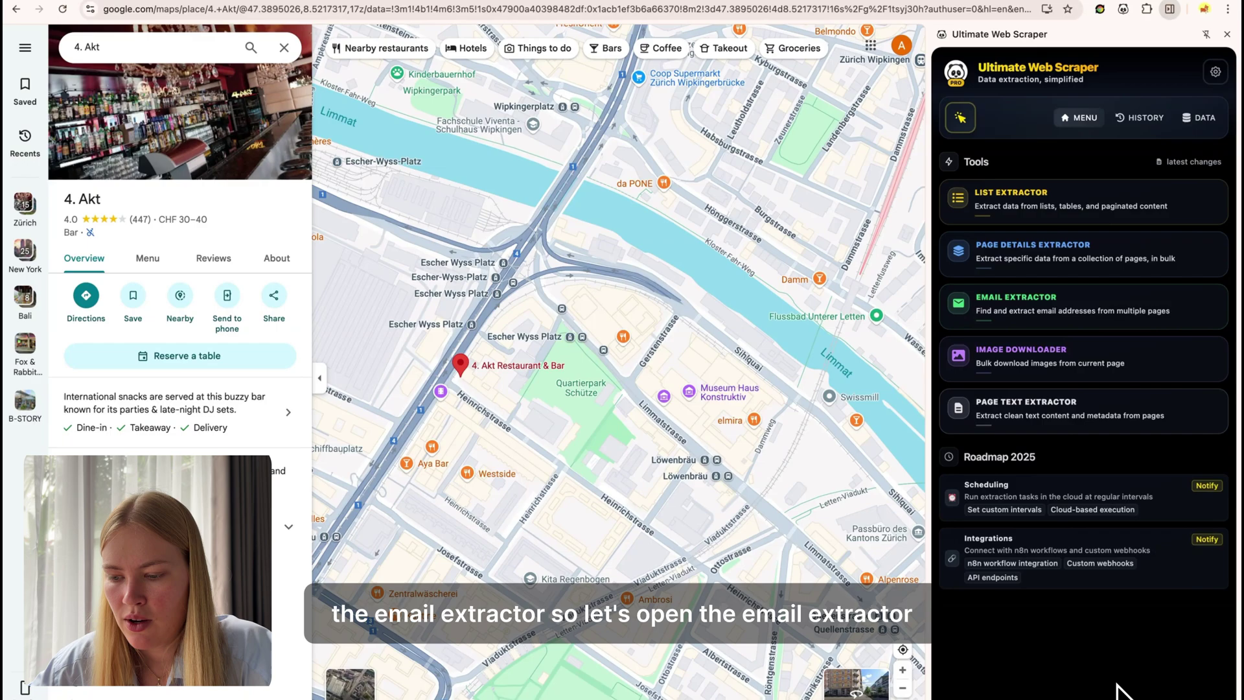
Step: Load the 109 WEBSITE column URLs from '4. Akt - Google Maps' into the Email Extractor
left_click(1106, 323)
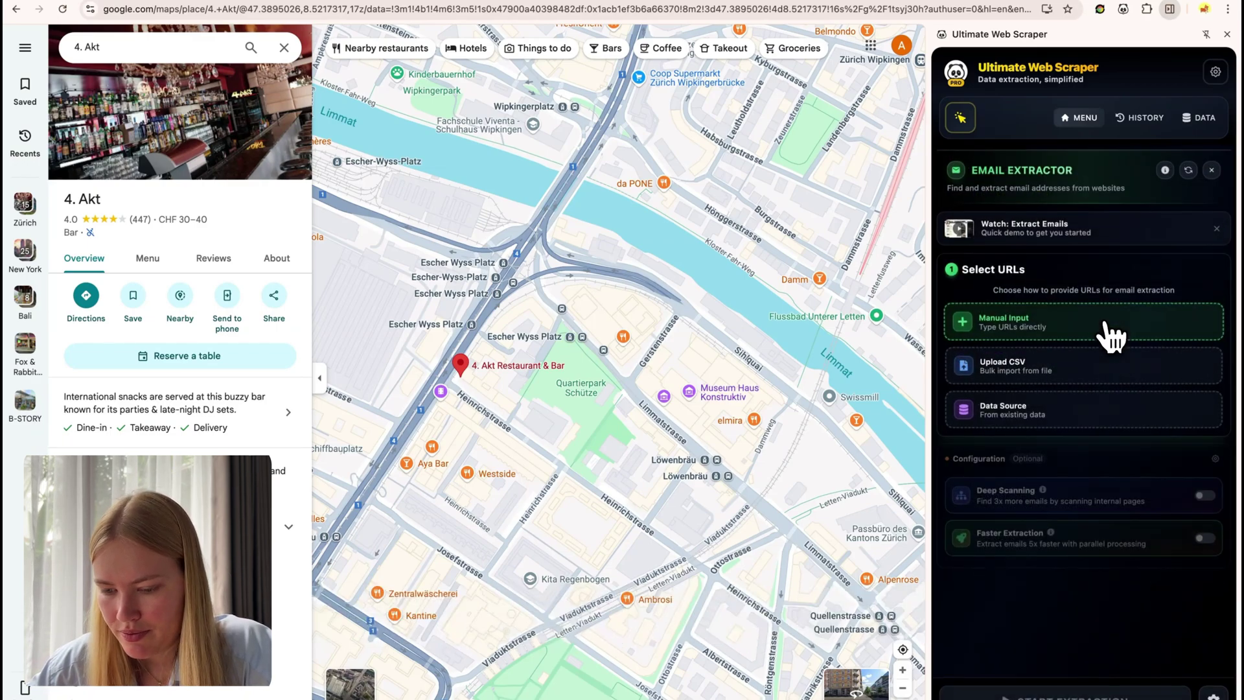
left_click(1106, 412)
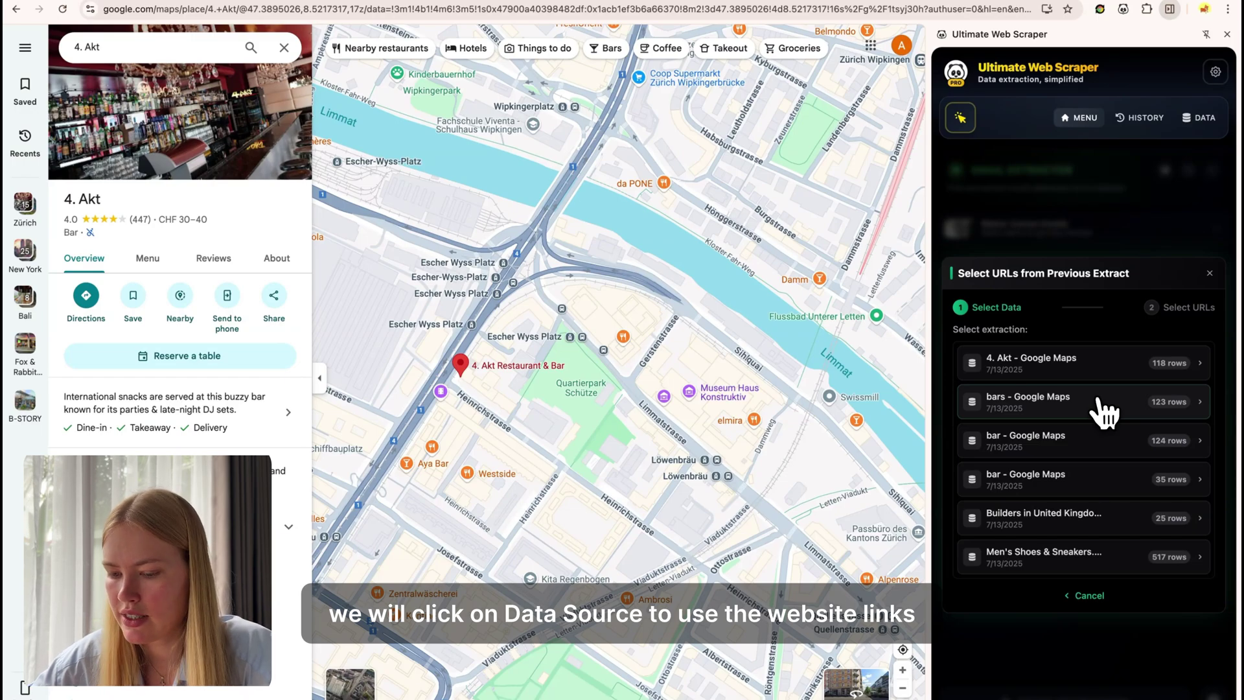
left_click(1119, 387)
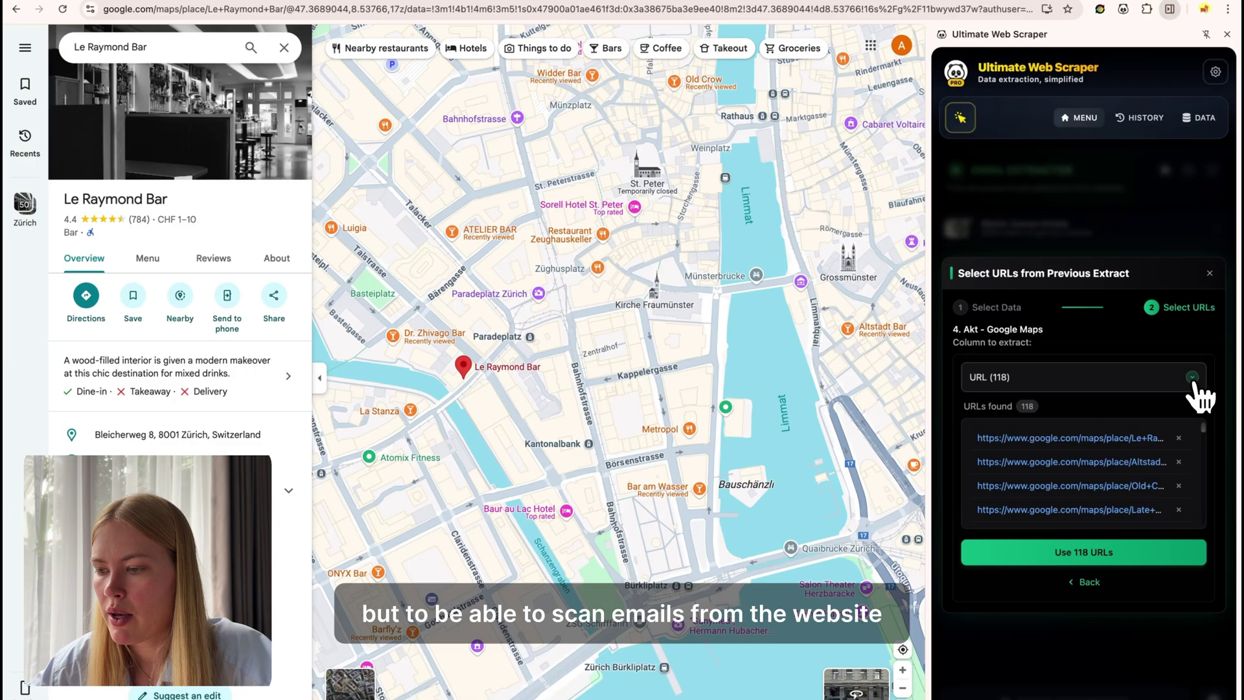
left_click(1194, 383)
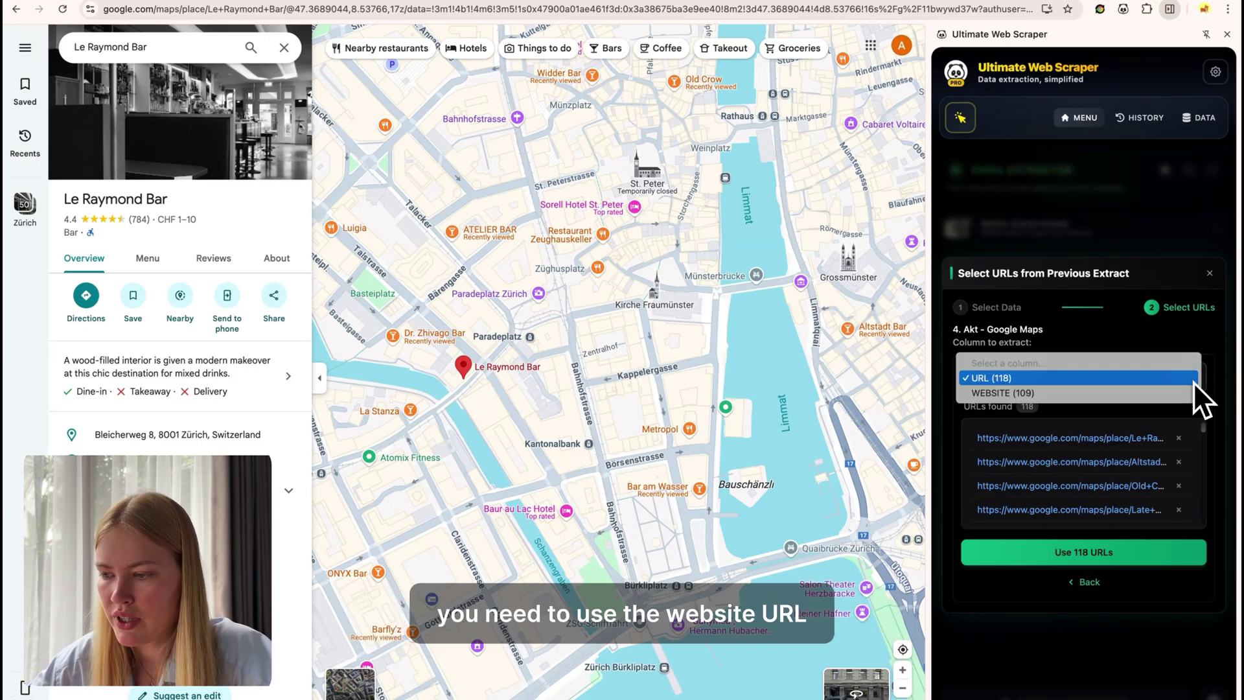
left_click(1183, 392)
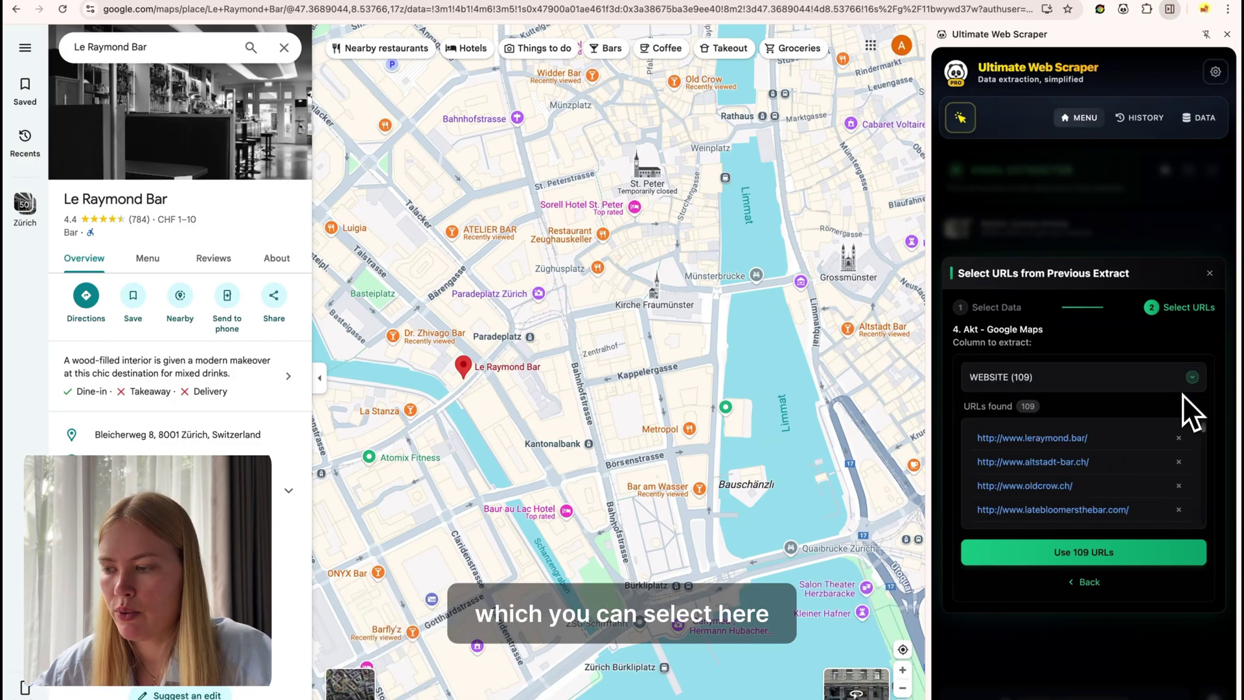
left_click(1147, 552)
Step: Enable Deep Scanning and Faster Extraction, then extract emails from the 109 bar websites
left_click(1204, 462)
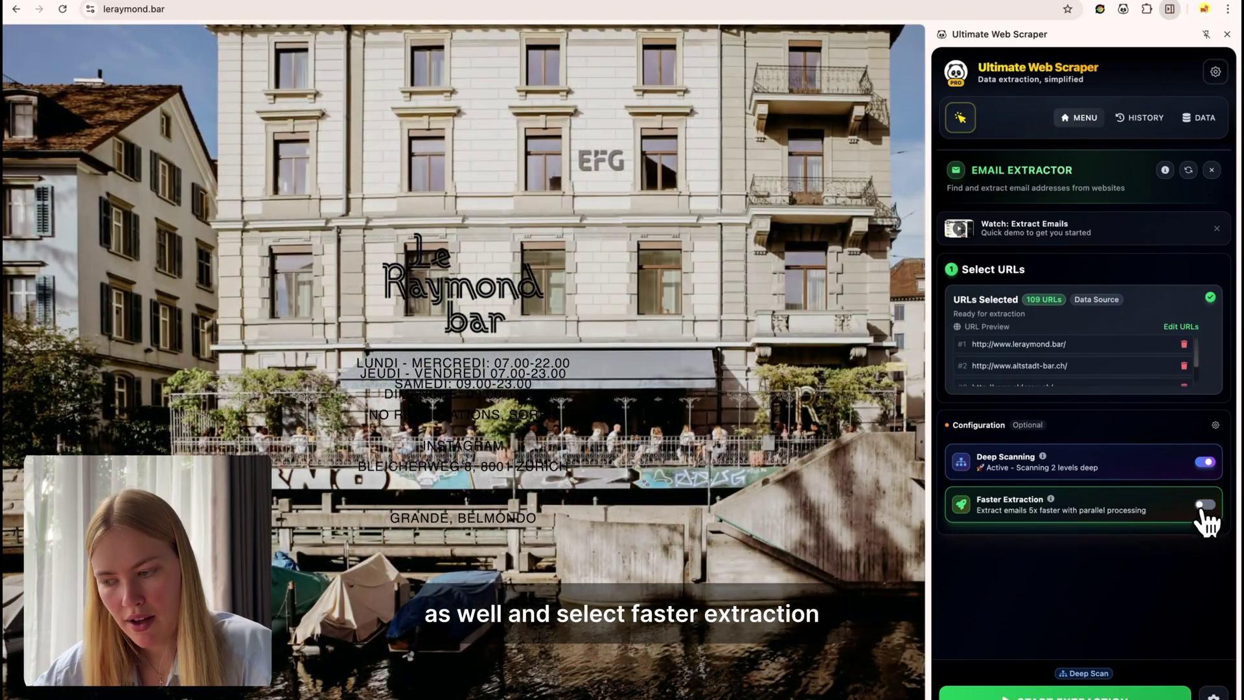
left_click(1206, 505)
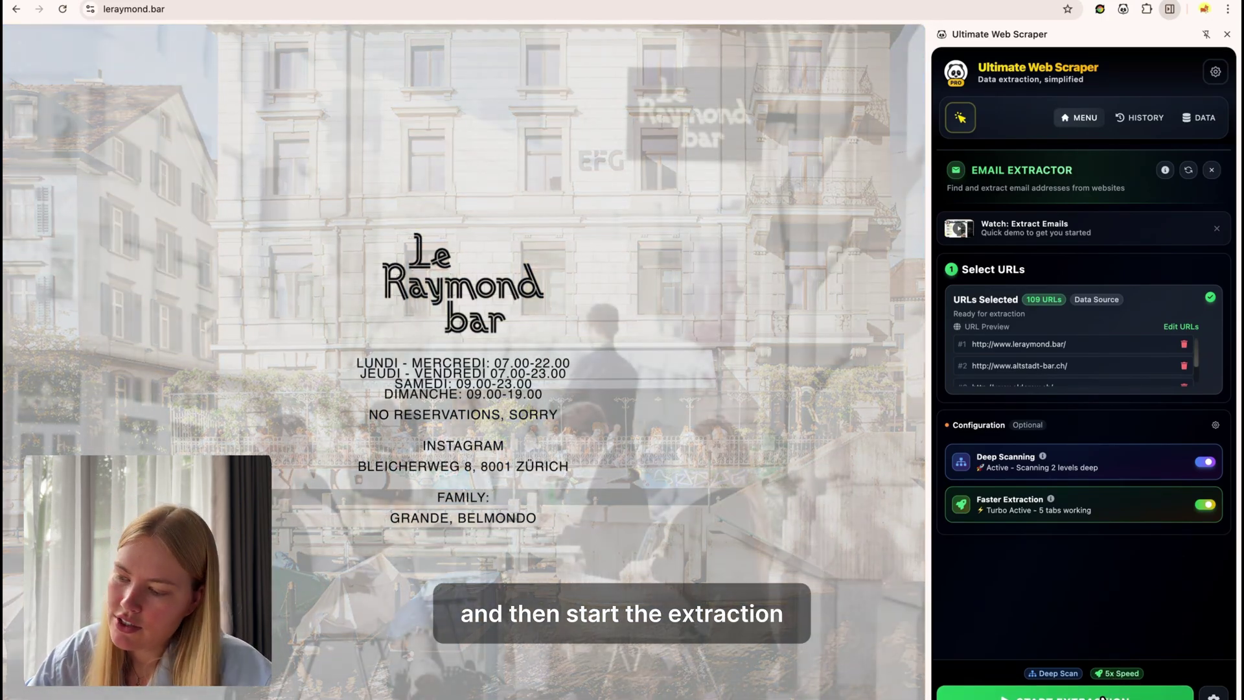
left_click(1102, 697)
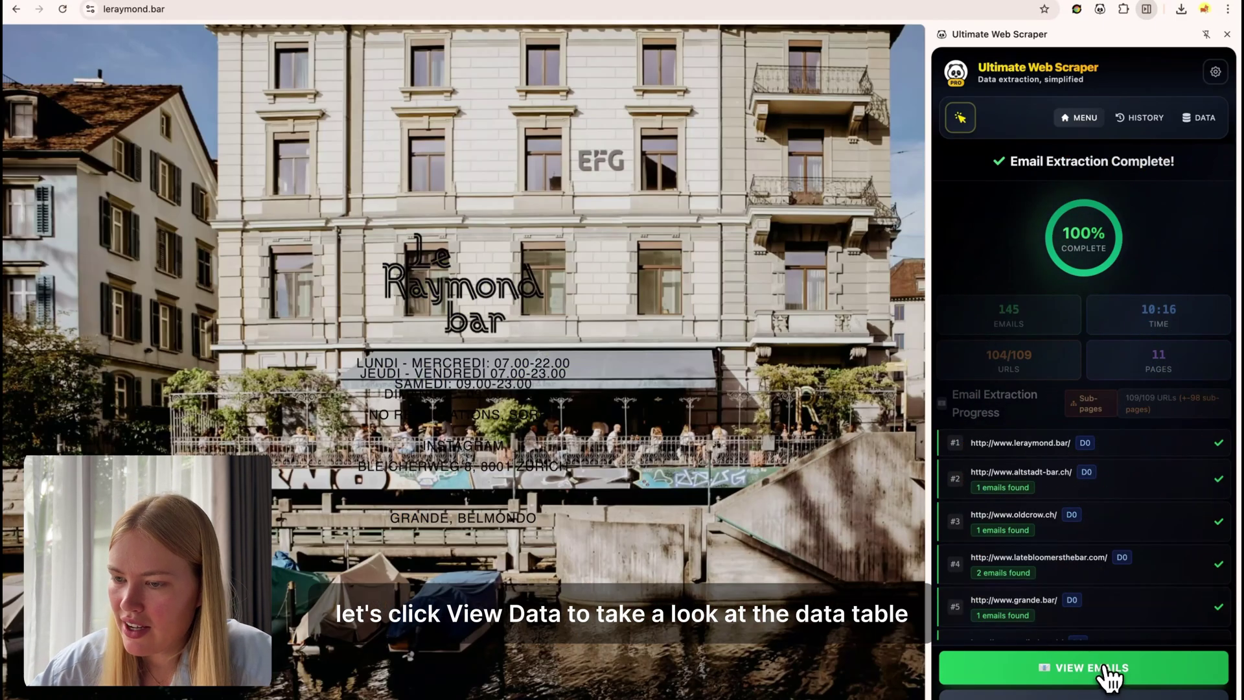
Step: Open the extracted emails table maximized and scroll through the bars' addresses
left_click(1105, 668)
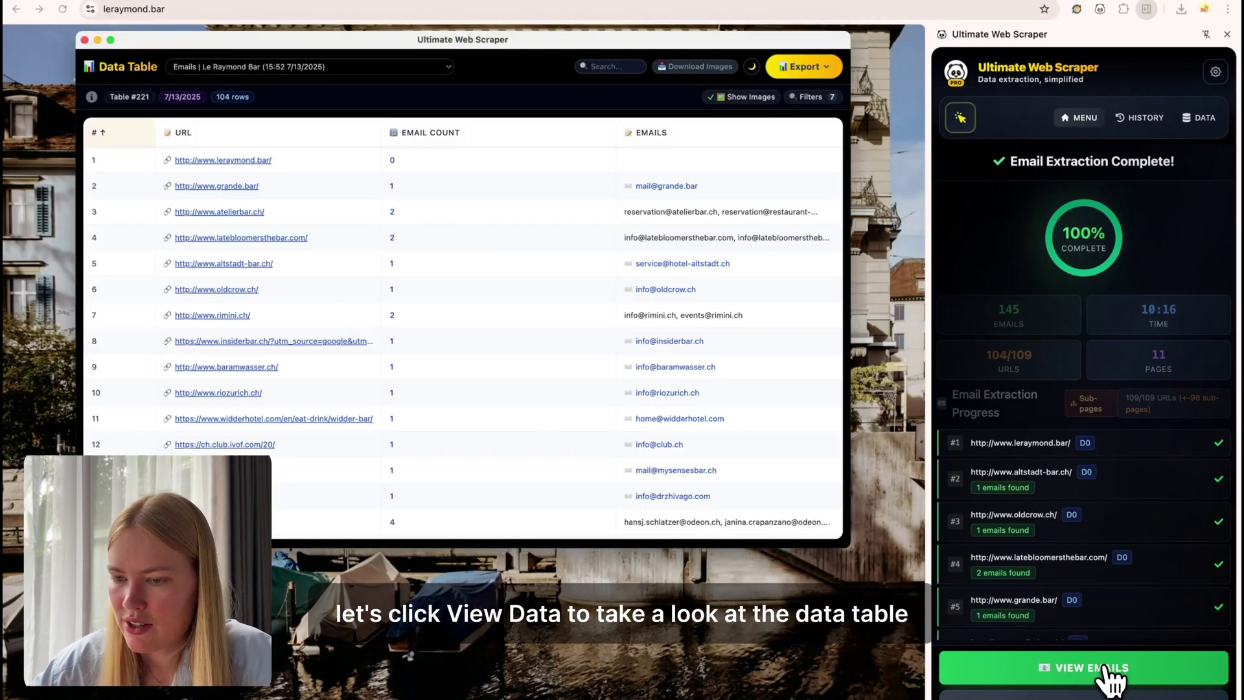
left_click(113, 42)
scroll(1095, 298, "down", 2)
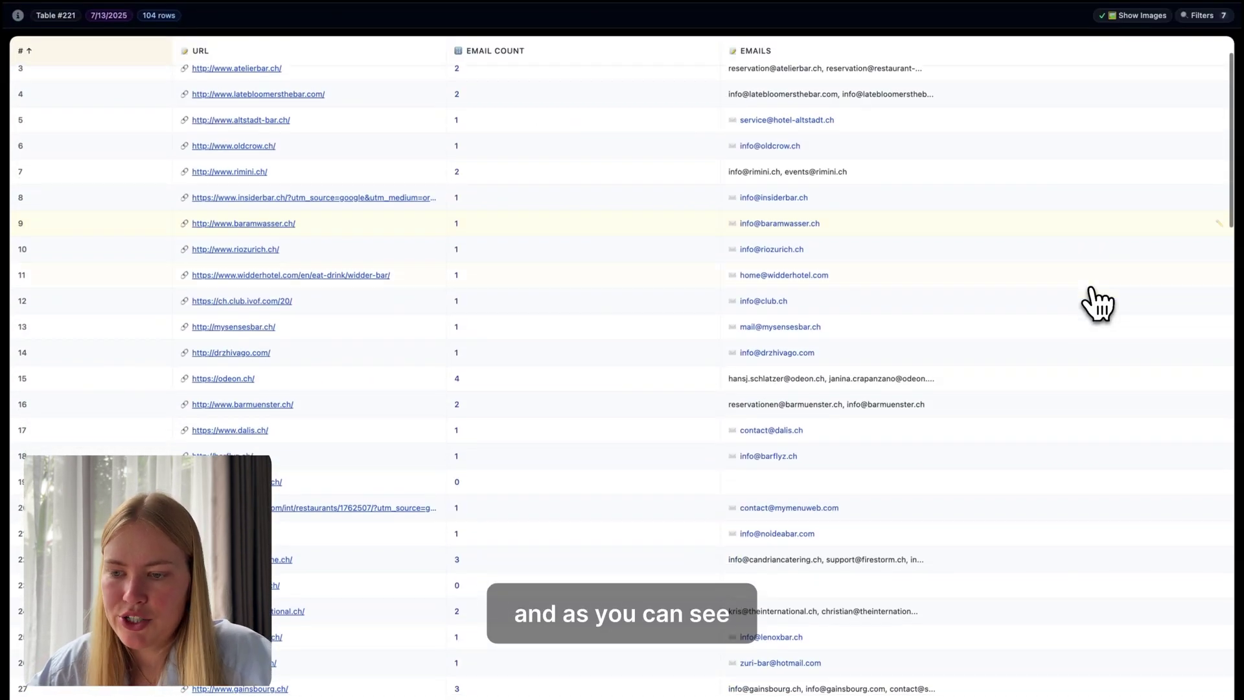
scroll(1097, 303, "down", 6)
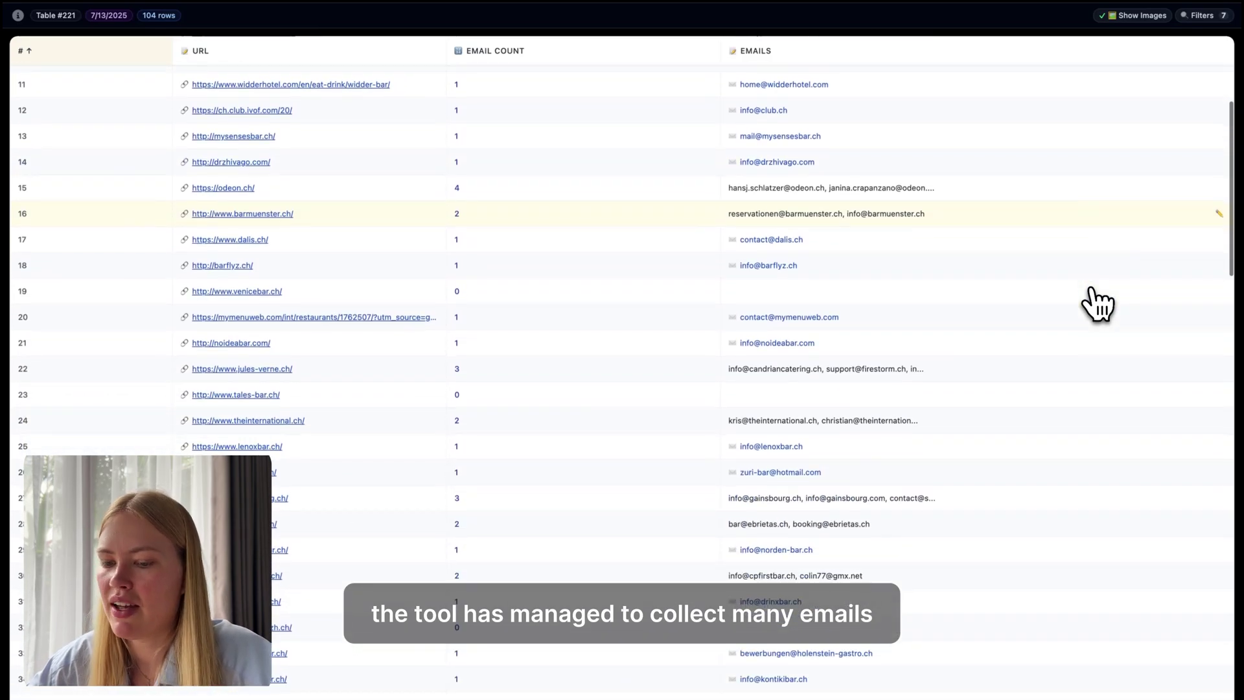
scroll(1098, 303, "down", 5)
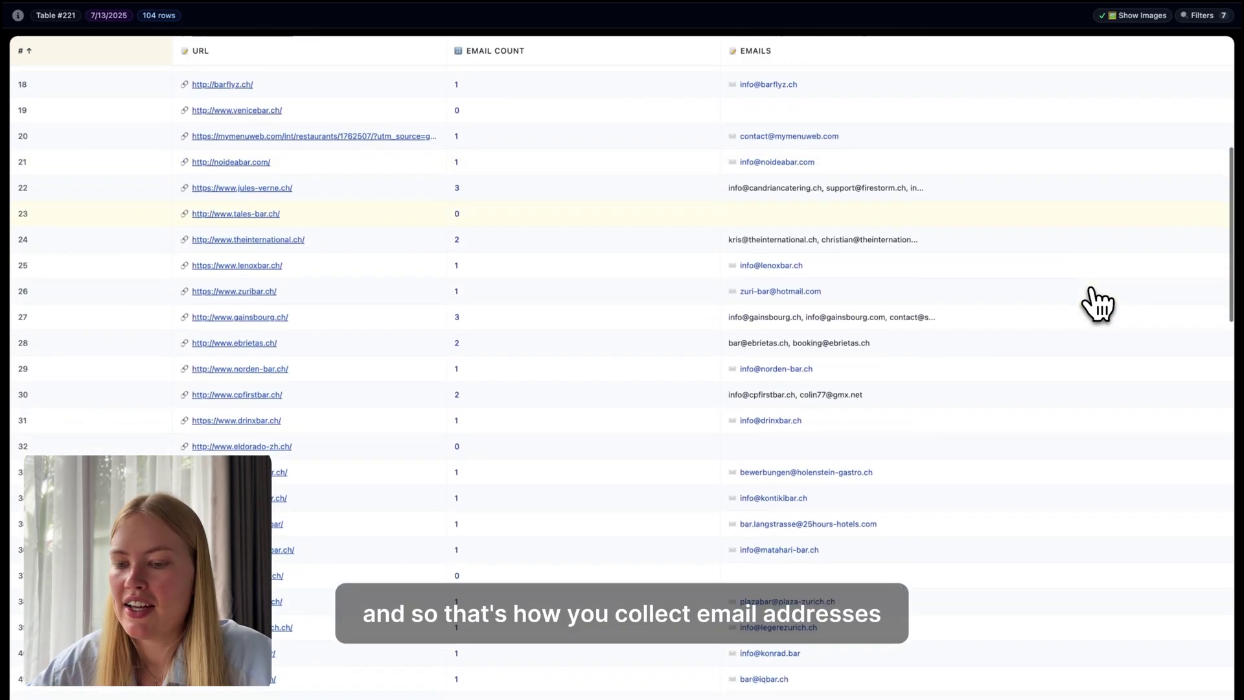
scroll(1097, 303, "down", 6)
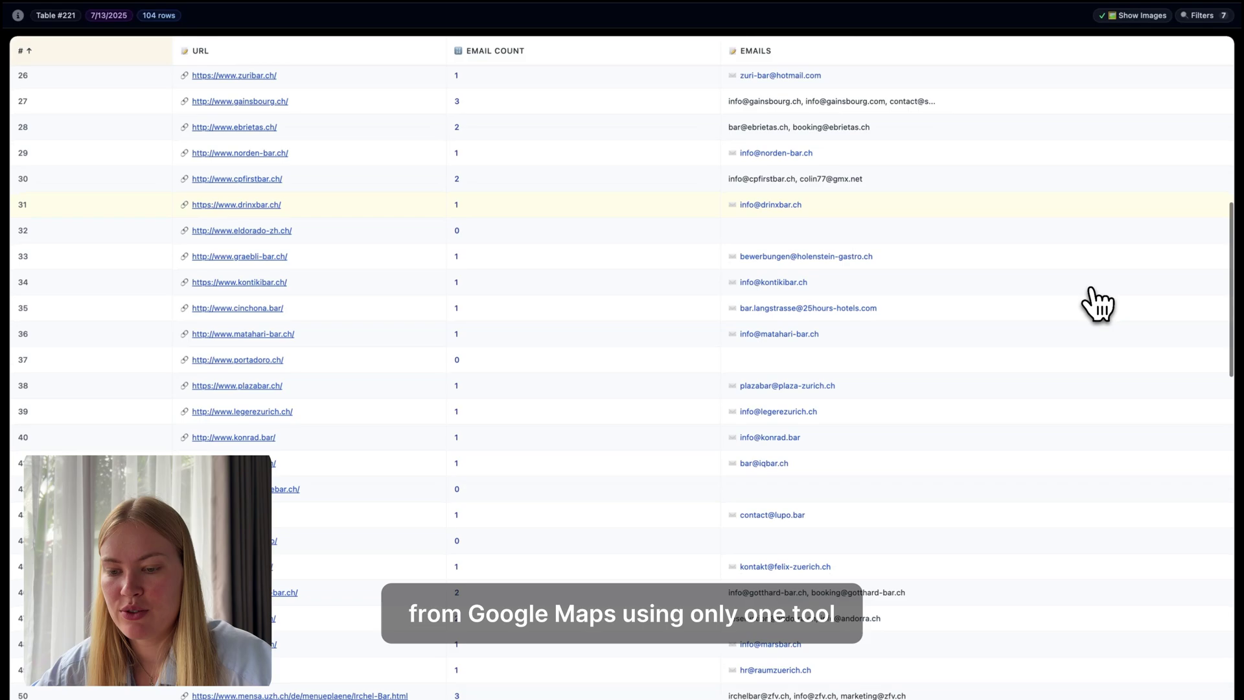
scroll(1097, 304, "down", 3)
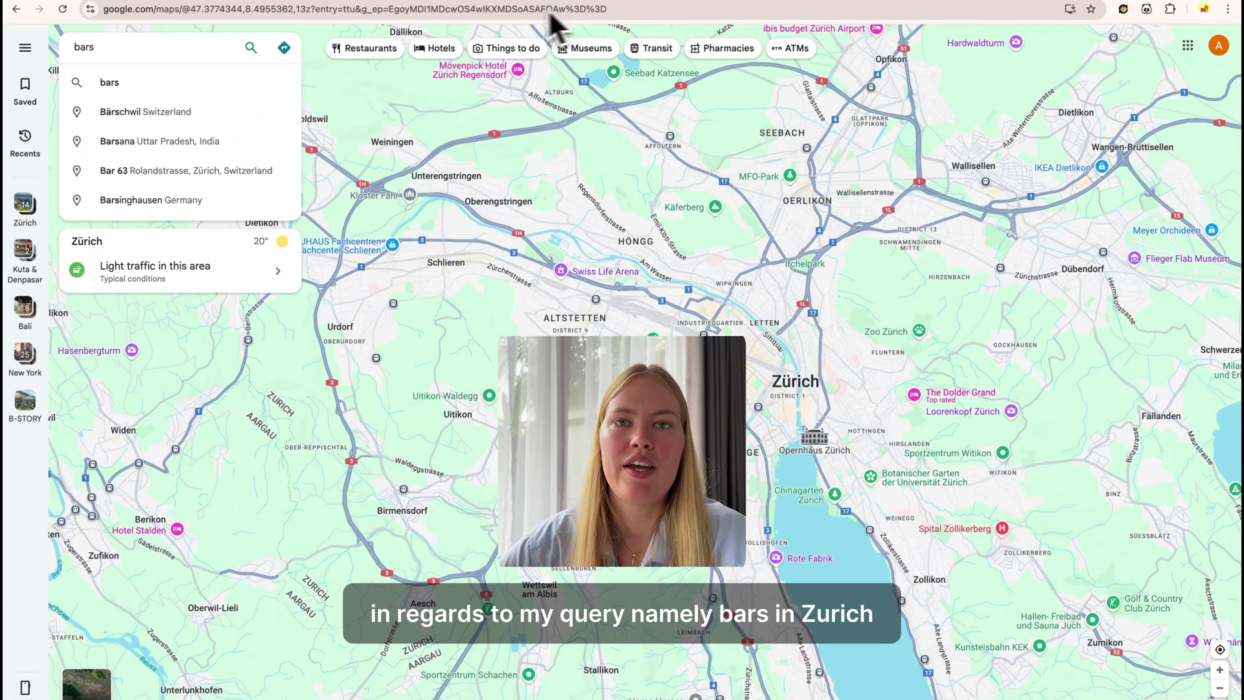
Step: Review the Zurich bars search results, then launch the Page Details Extractor with 118 bar URLs
left_click(277, 72)
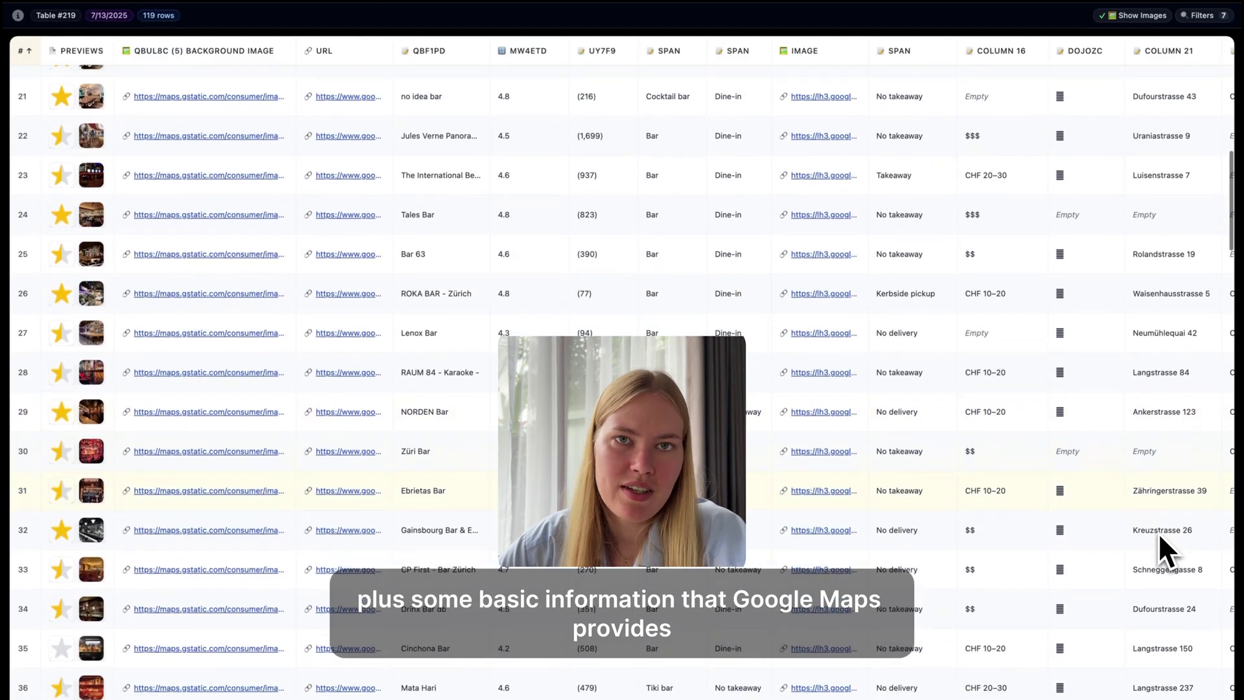
scroll(1157, 531, "down", 5)
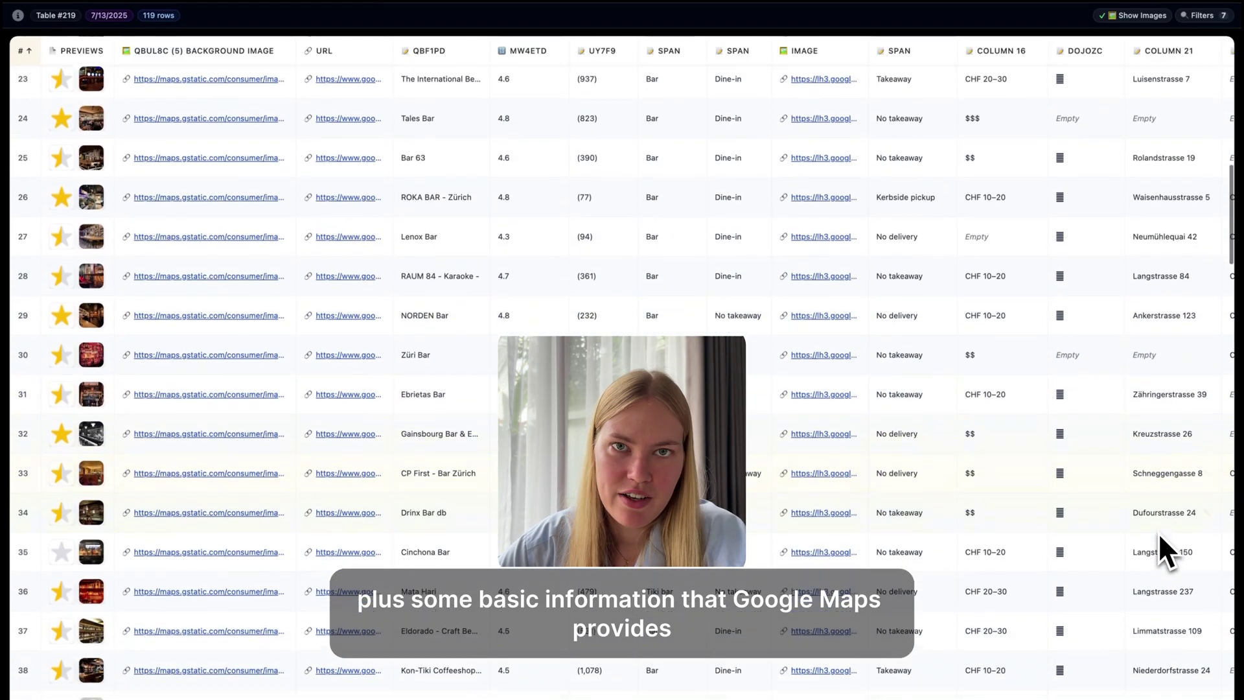
scroll(1158, 531, "down", 3)
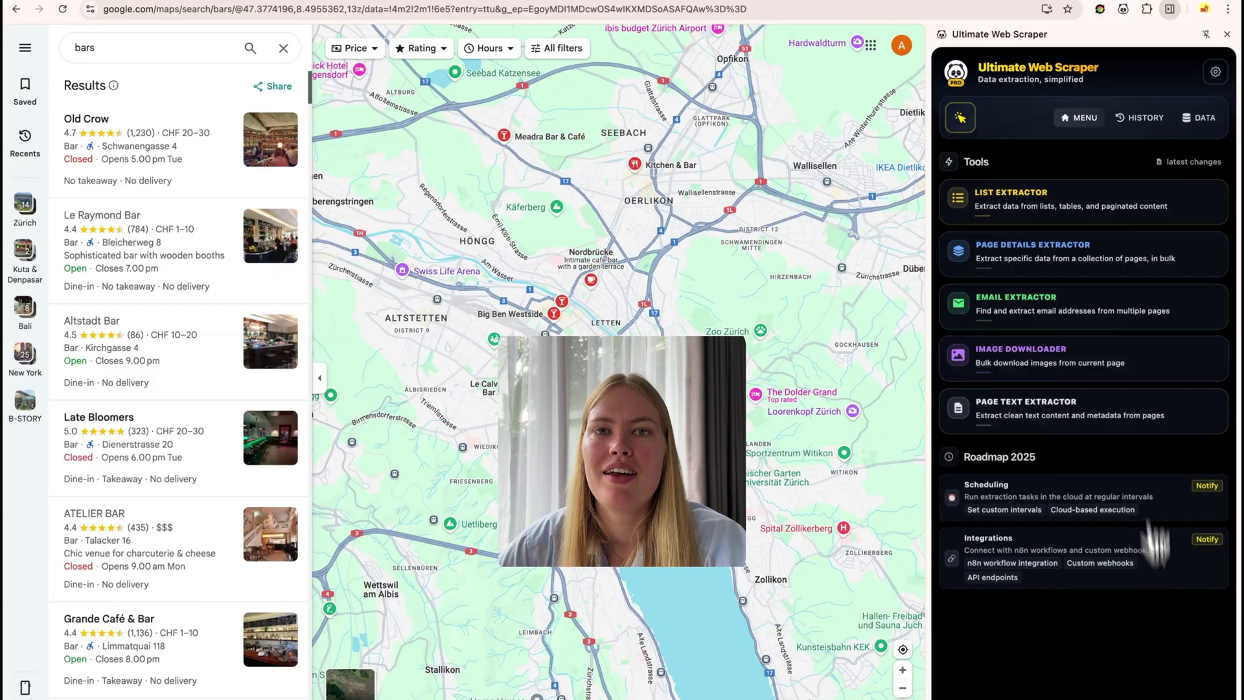
left_click(1134, 269)
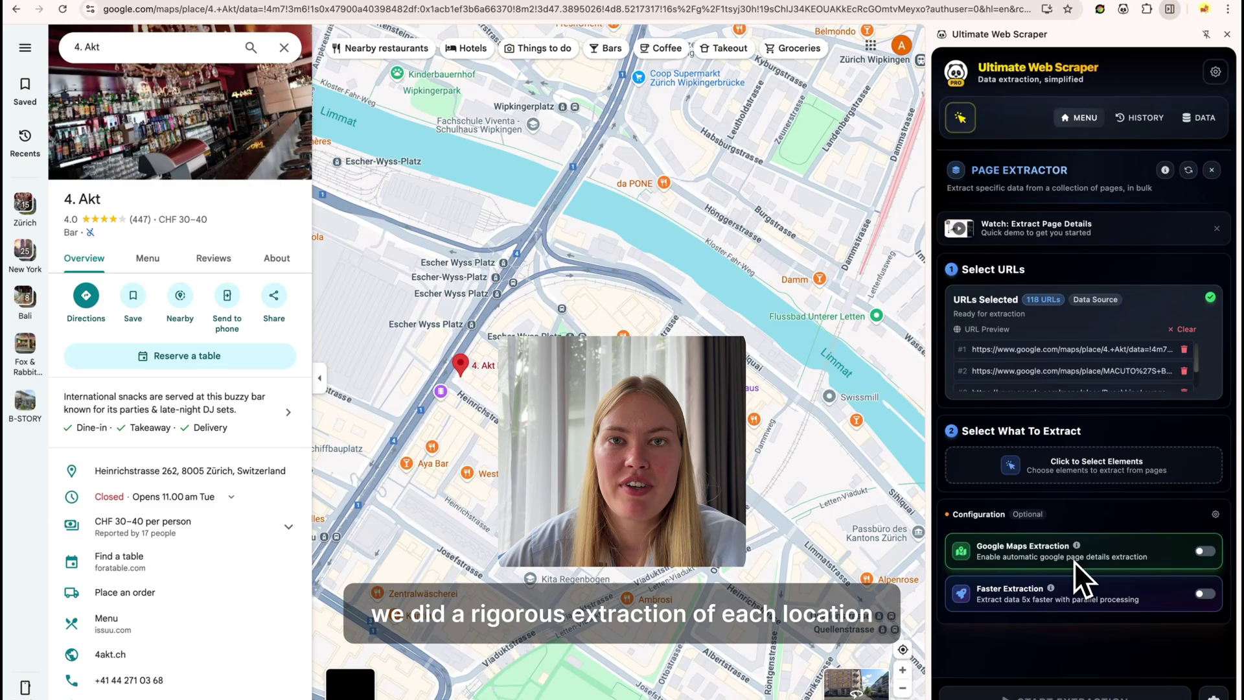
Step: Enable Google Maps Extraction and scroll through the 118-bar contact details table
left_click(1075, 561)
left_click(1119, 667)
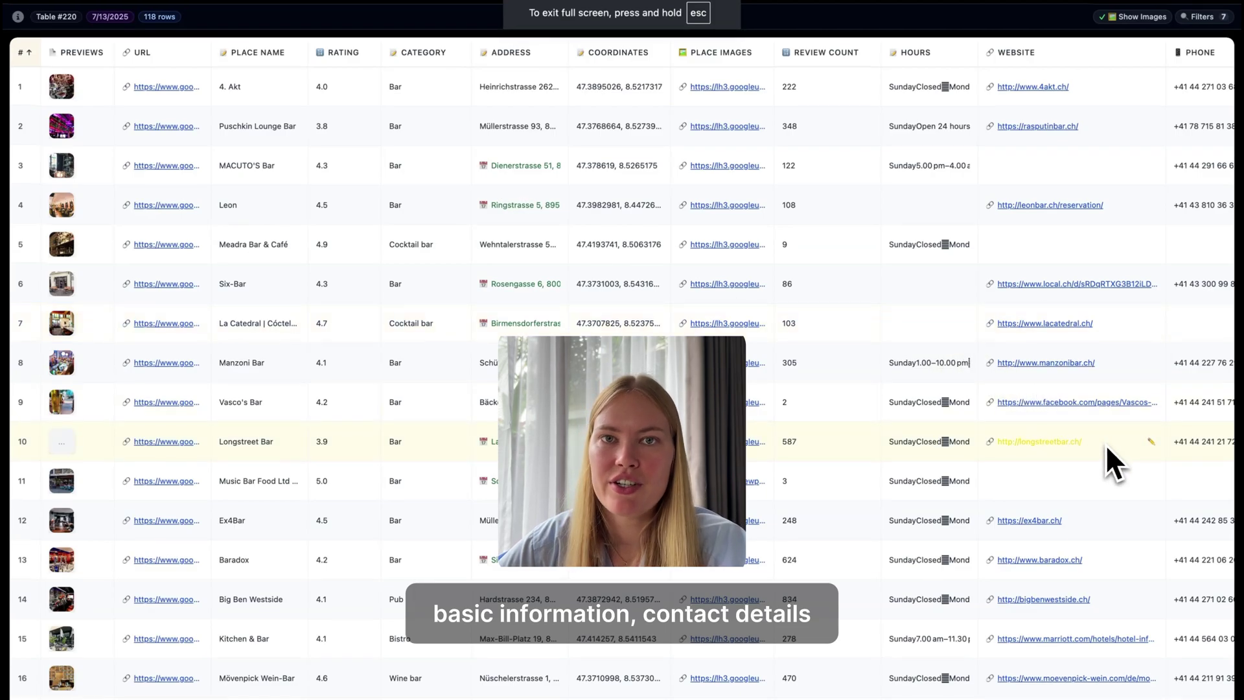
scroll(1105, 444, "down", 4)
scroll(1106, 445, "down", 12)
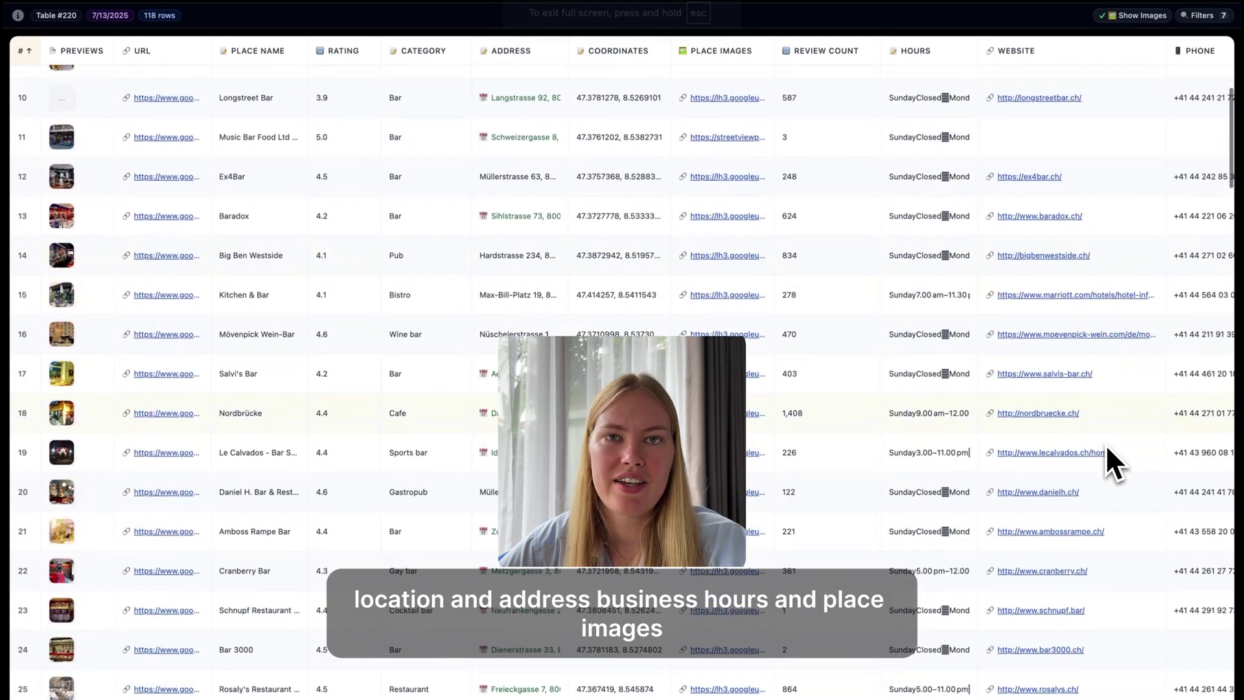
scroll(1105, 445, "down", 8)
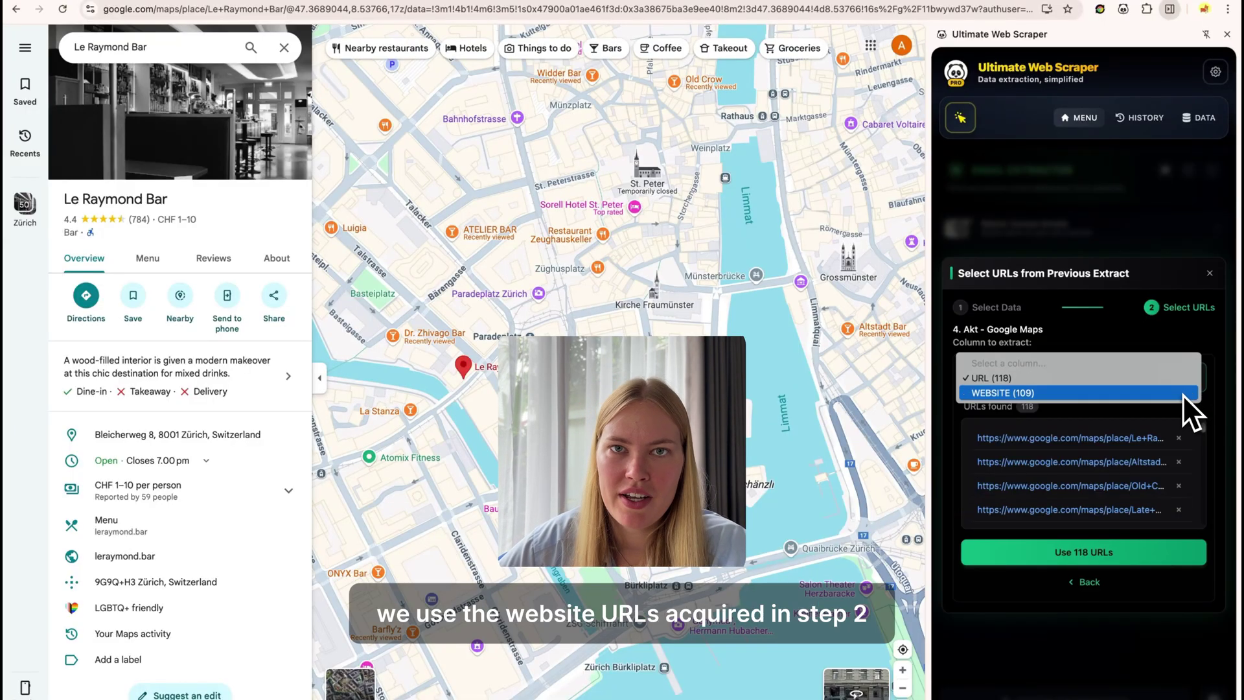
Step: Extract emails from the WEBSITE (109) column and browse the 104-row emails table
left_click(1183, 393)
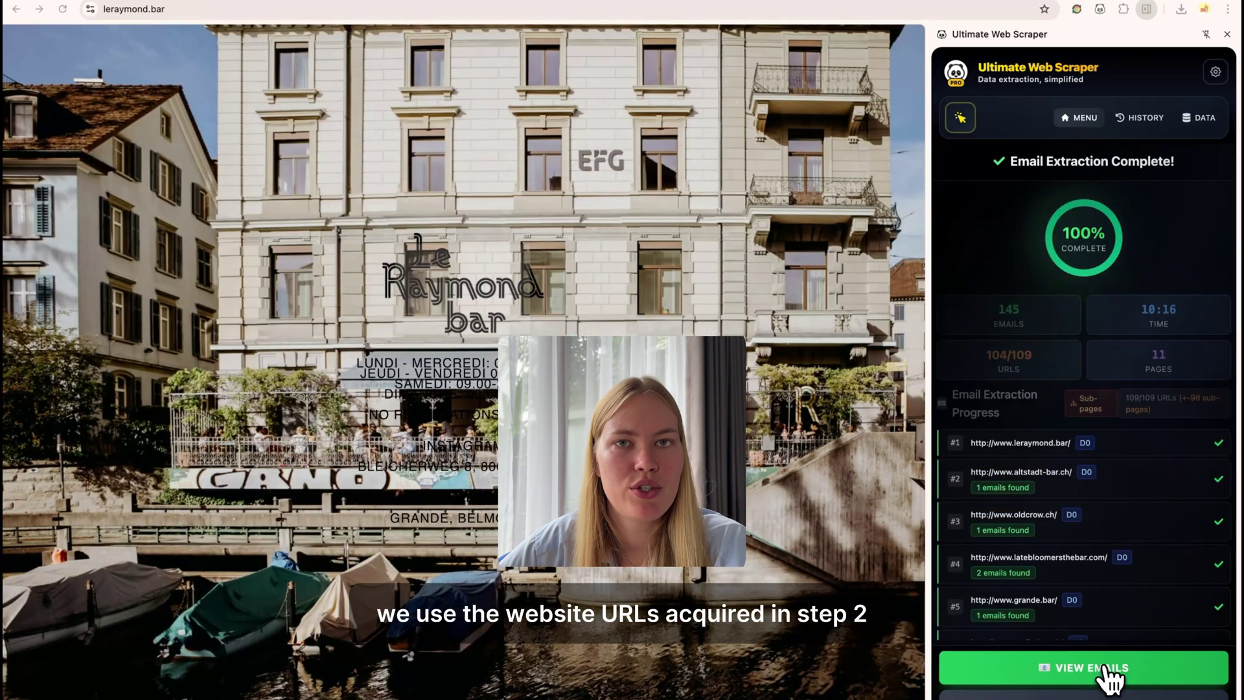
left_click(1110, 668)
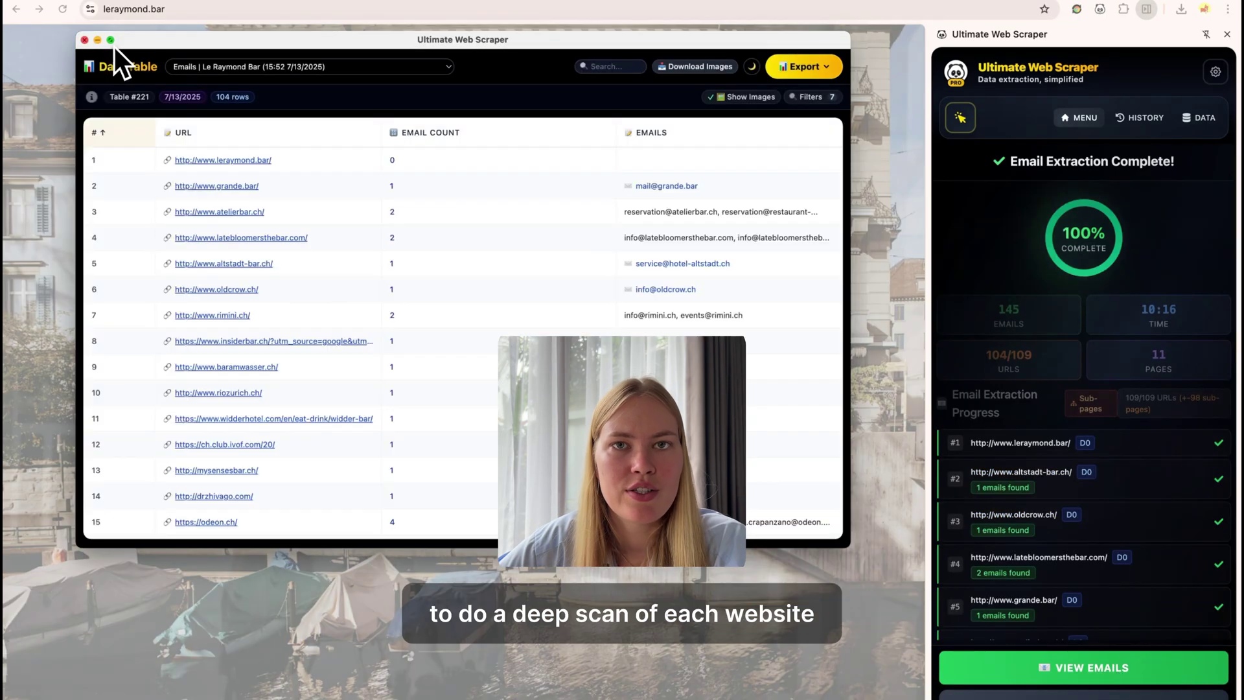
scroll(1097, 300, "down", 1)
scroll(1097, 300, "down", 5)
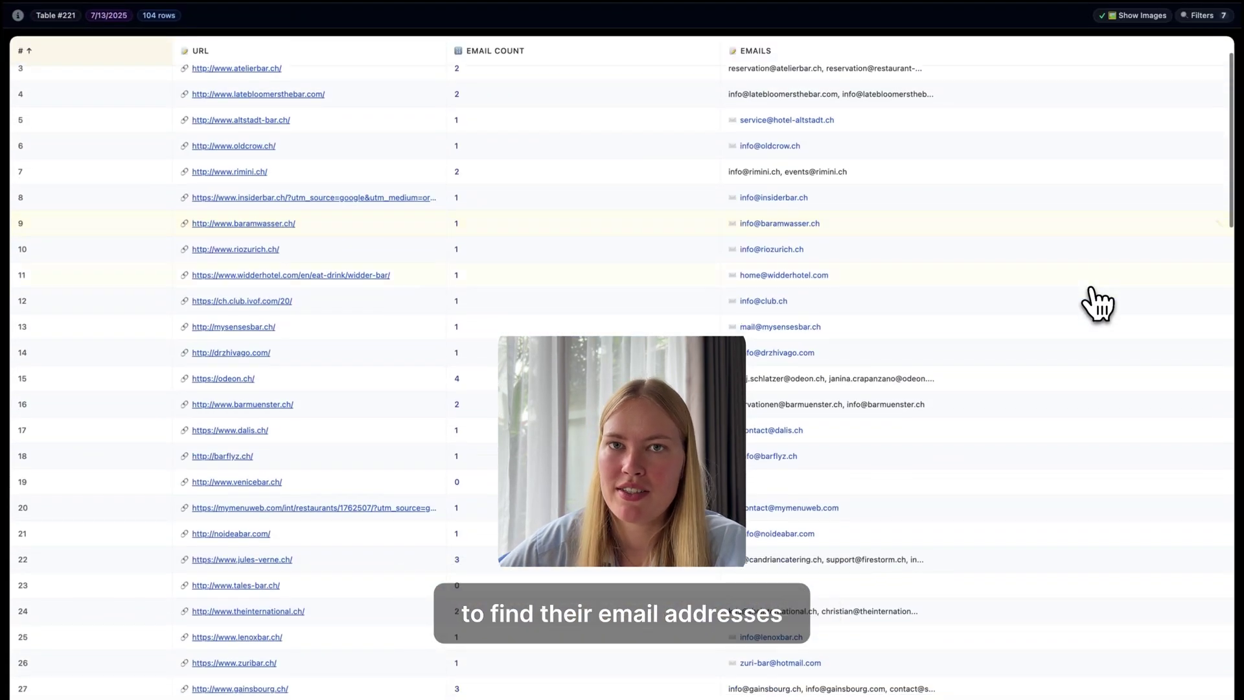